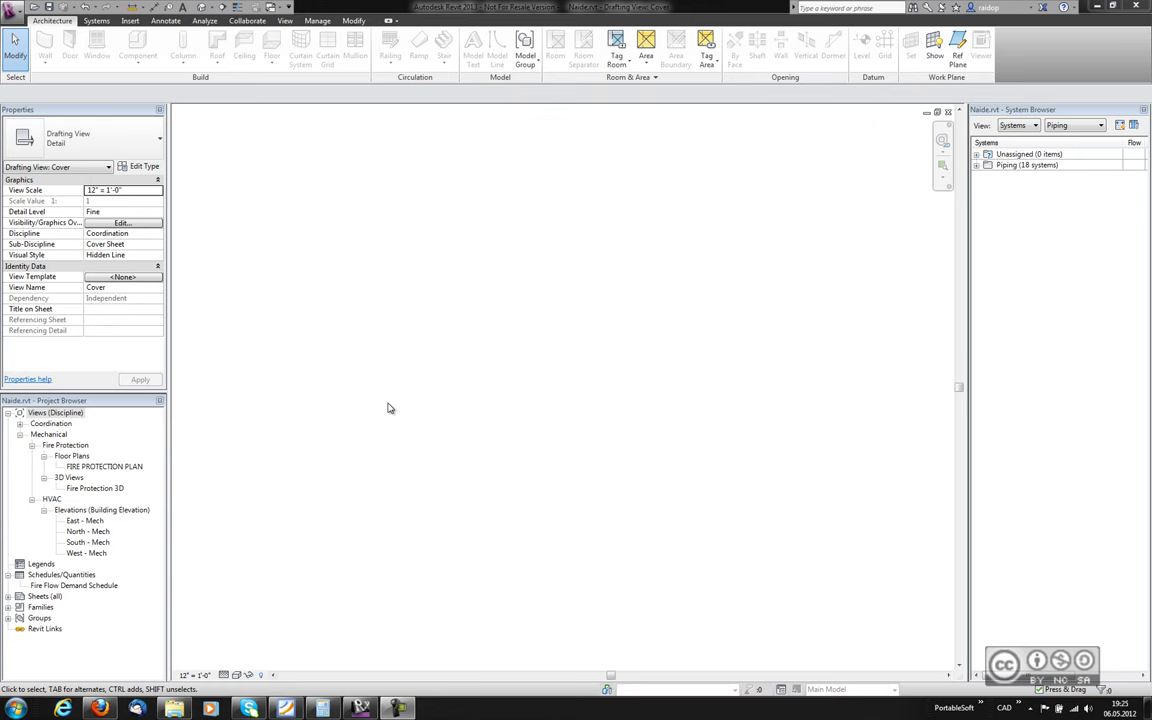
Browse the Load Family library folders (Fire Protection, Mechanical, Pipe, Valves) and cancel without loading.
{"action": "left_click", "coordinate": [130, 20]}
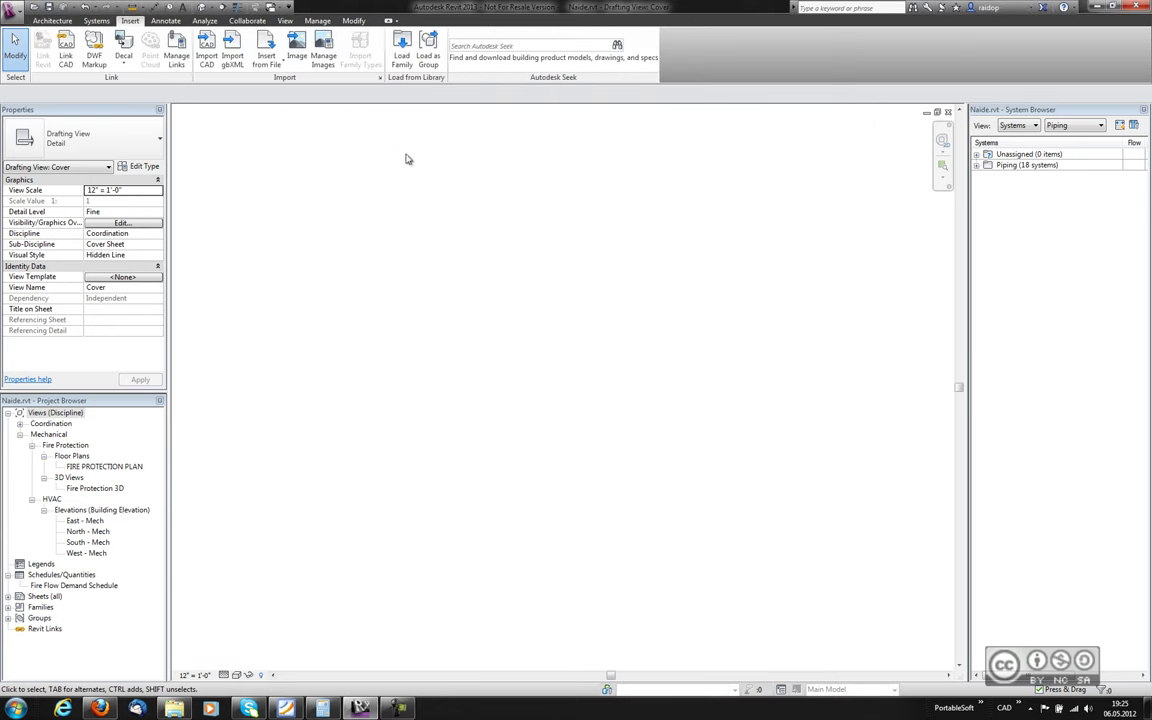
{"action": "left_click", "coordinate": [401, 50]}
{"action": "double_click", "coordinate": [458, 409]}
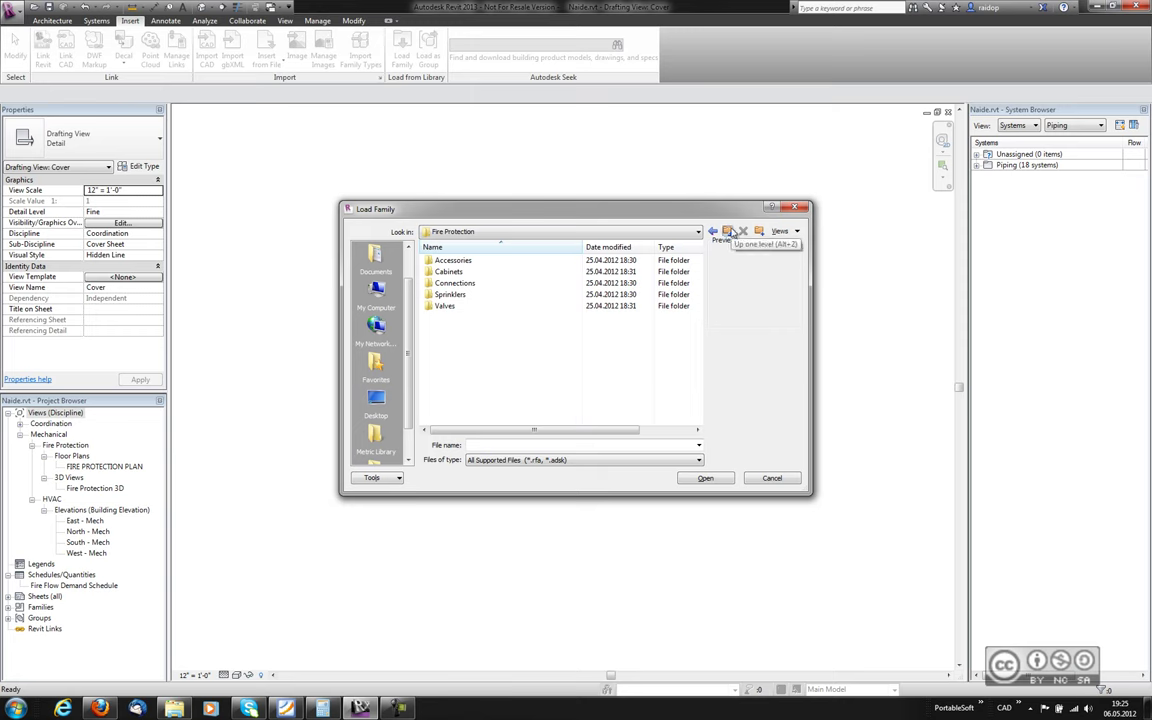
{"action": "left_click", "coordinate": [732, 232]}
{"action": "double_click", "coordinate": [463, 329]}
{"action": "double_click", "coordinate": [697, 272]}
{"action": "left_click", "coordinate": [728, 231]}
{"action": "left_click", "coordinate": [728, 231]}
{"action": "double_click", "coordinate": [463, 329]}
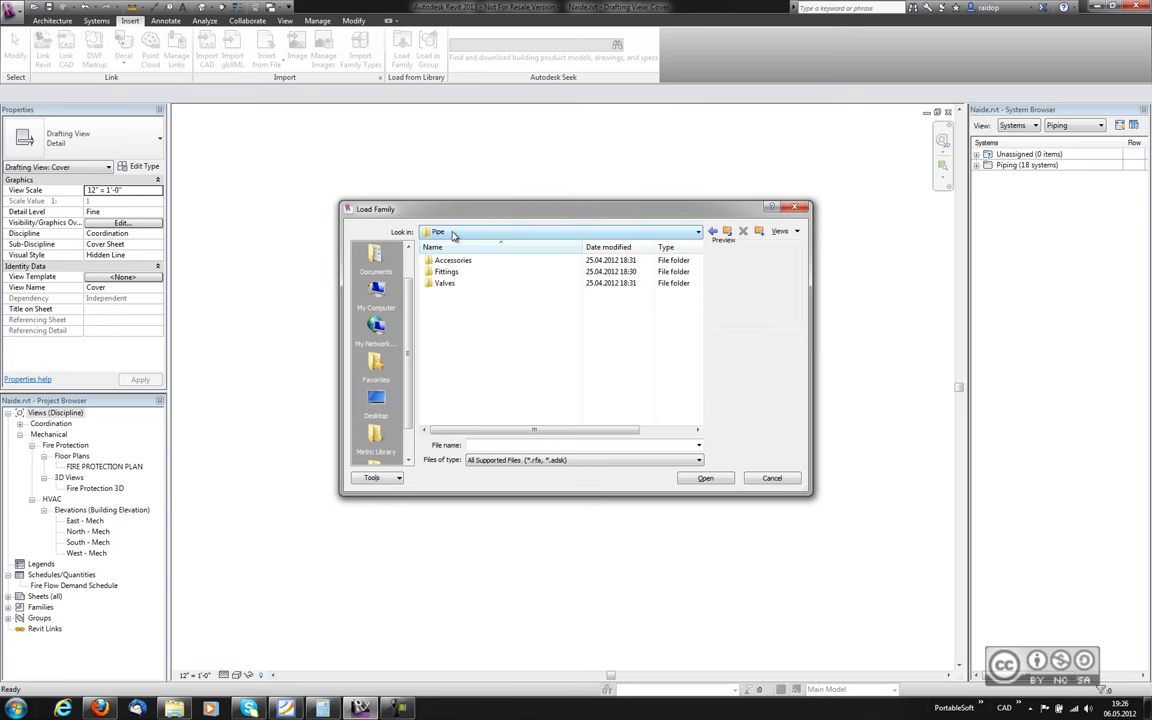
{"action": "double_click", "coordinate": [447, 283]}
{"action": "double_click", "coordinate": [466, 272]}
{"action": "key", "text": "Escape"}
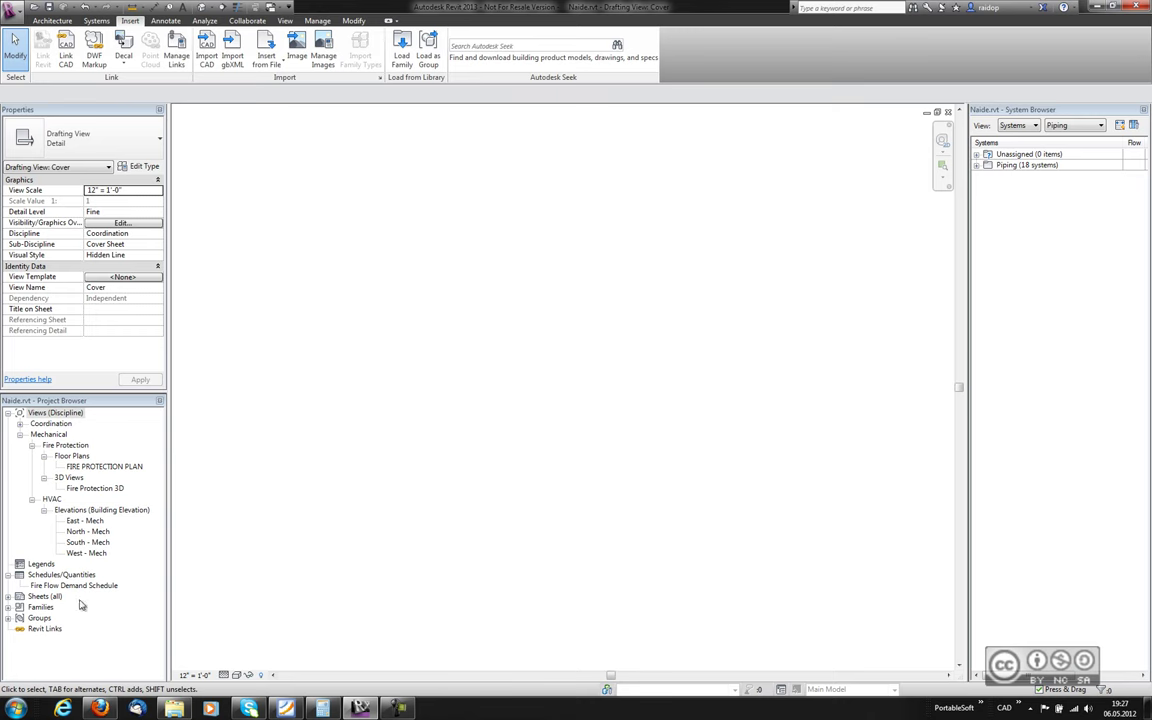
Open the Cap - Generic pipe fitting family from the Project Browser for editing.
{"action": "left_click", "coordinate": [8, 607]}
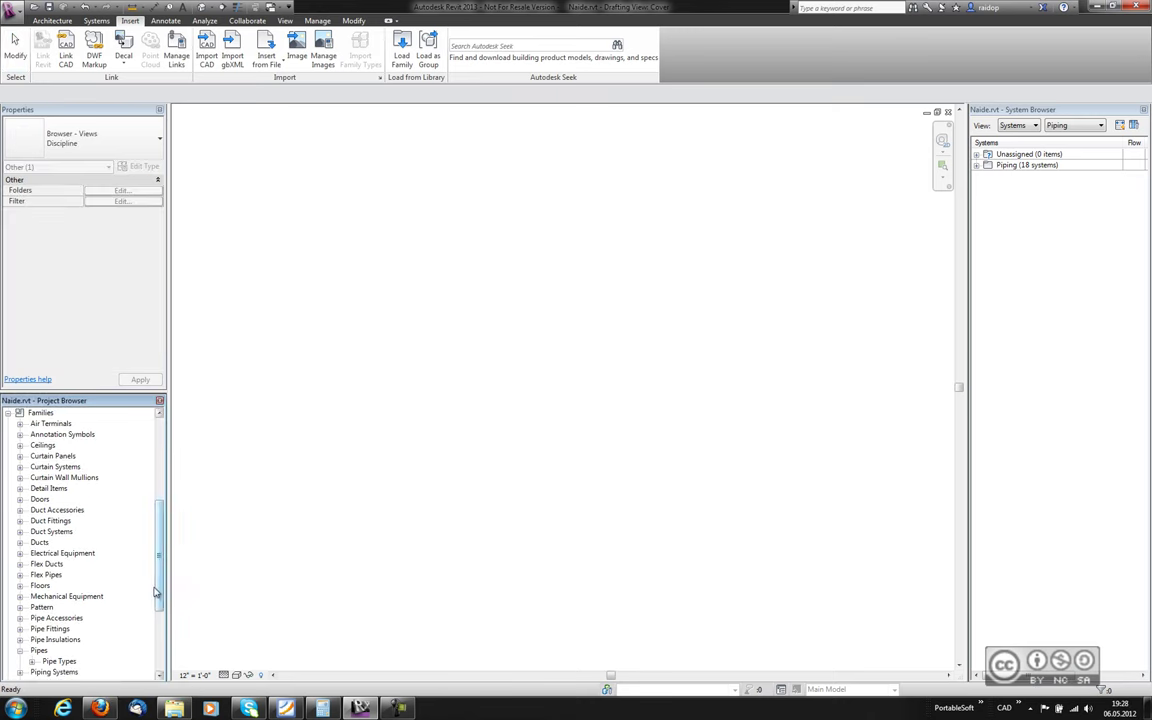
{"action": "scroll", "coordinate": [158, 594], "scroll_direction": "down", "scroll_amount": 2}
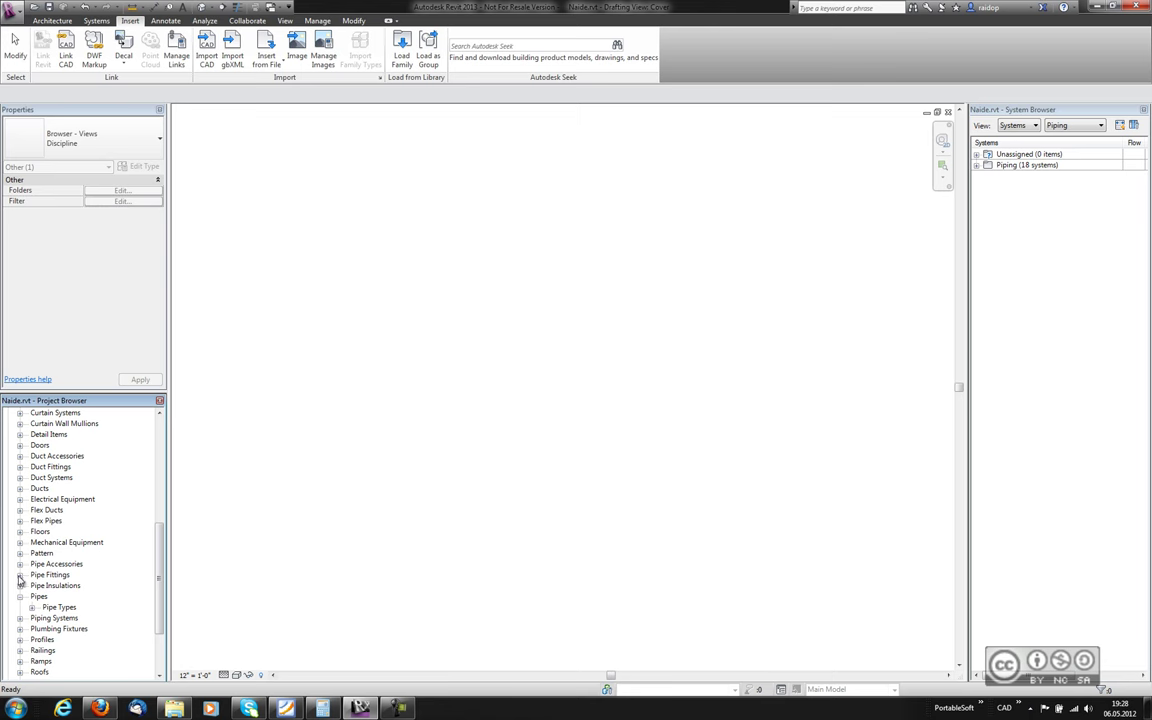
{"action": "left_click", "coordinate": [19, 577]}
{"action": "left_click", "coordinate": [61, 497]}
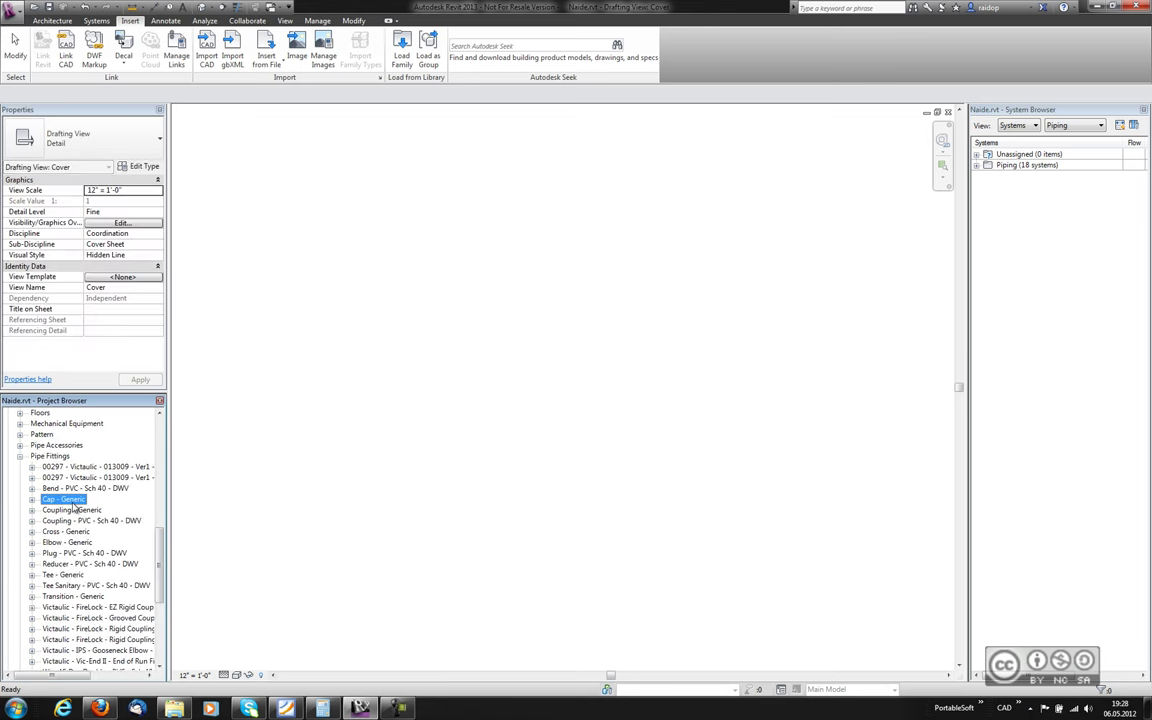
{"action": "right_click", "coordinate": [64, 500]}
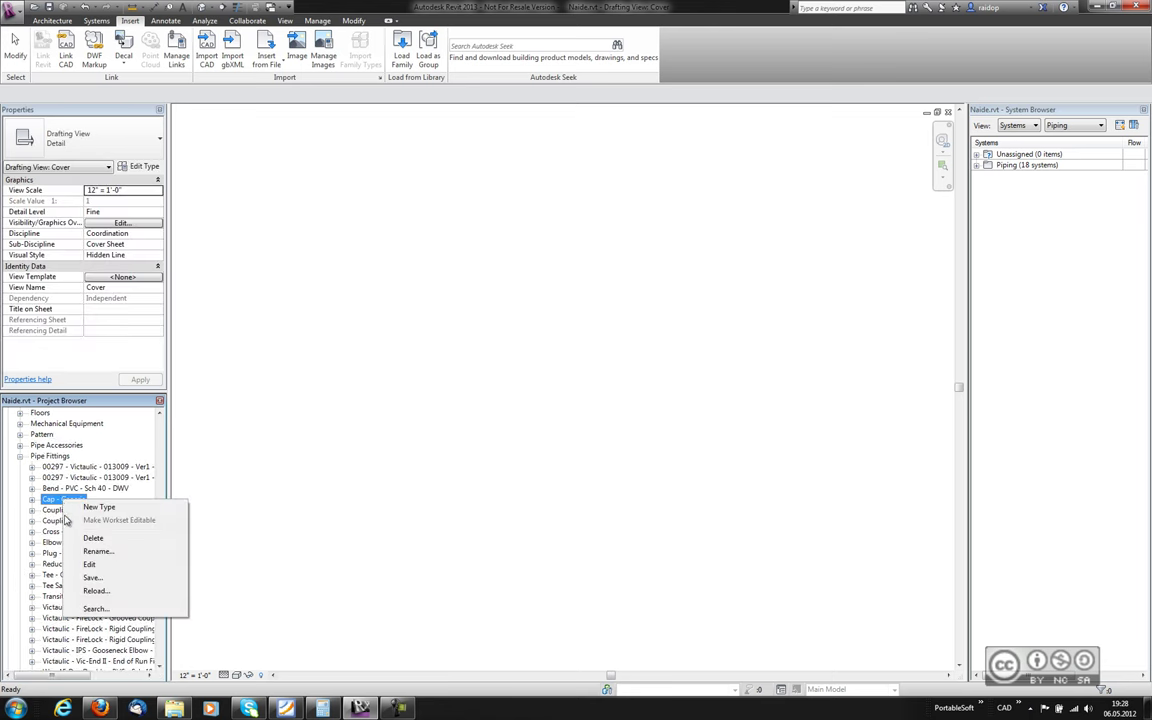
{"action": "left_click", "coordinate": [88, 565]}
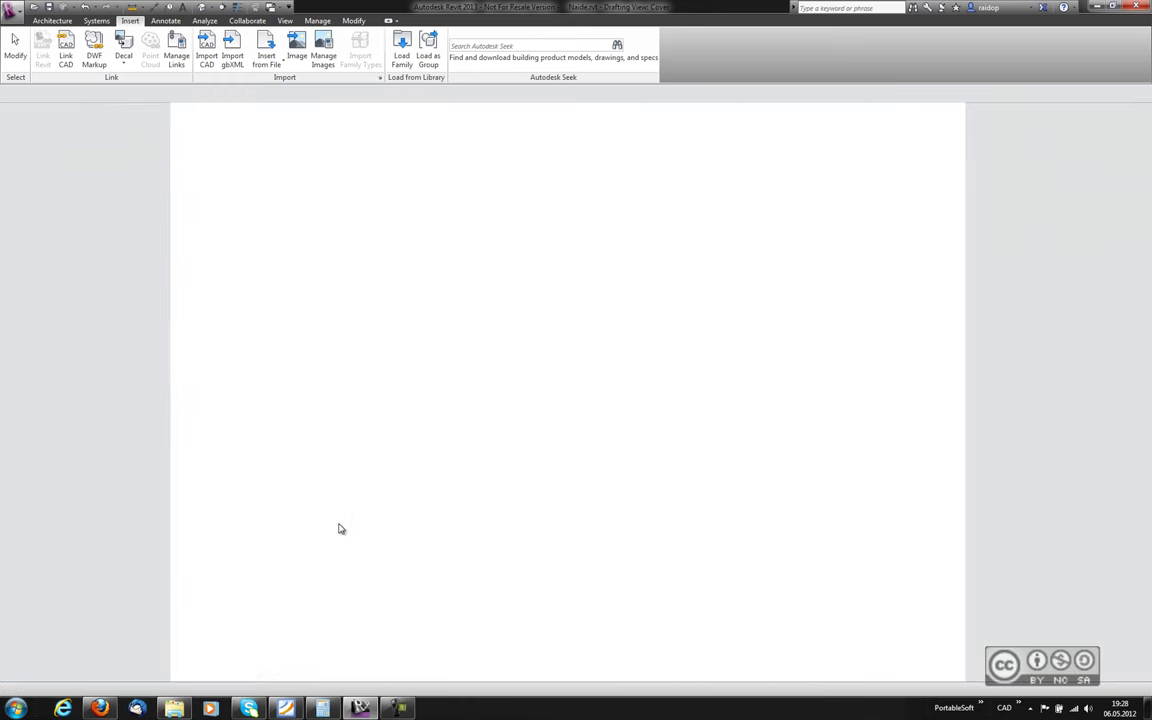
Save the family as Ühenduspunkt.rfa in the 16_Revit_Fire folder.
{"action": "left_click", "coordinate": [18, 14]}
{"action": "left_click", "coordinate": [125, 95]}
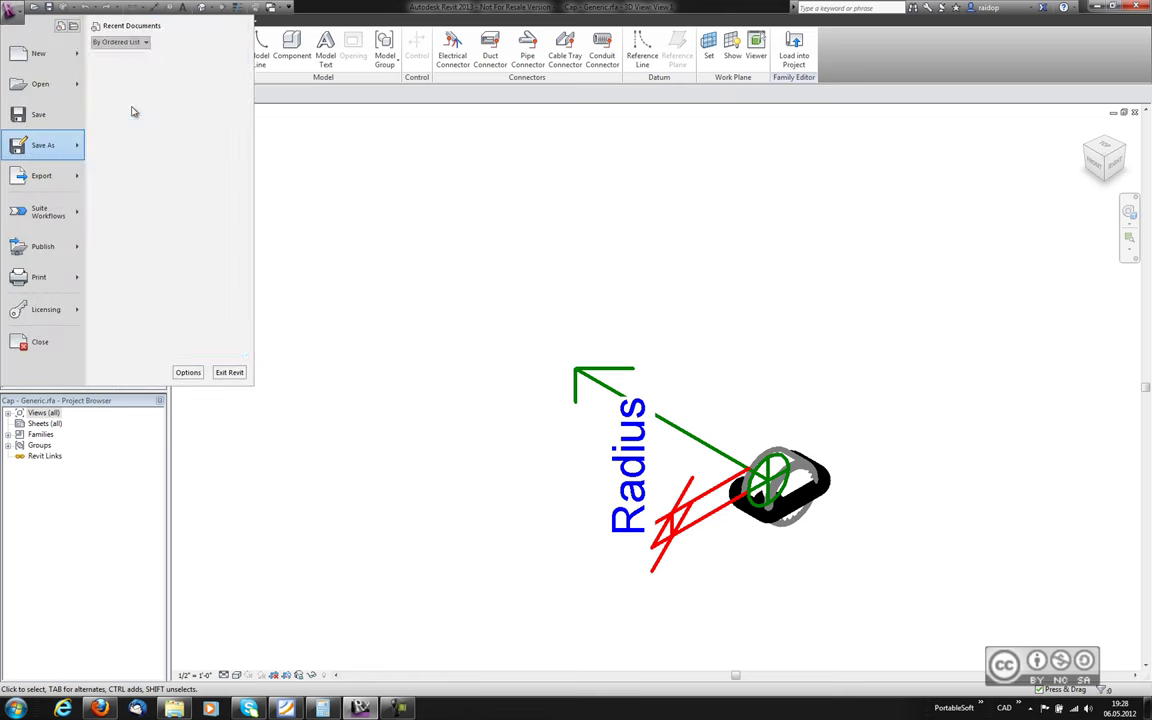
{"action": "type", "text": "Ühenduspunkt.rfa"}
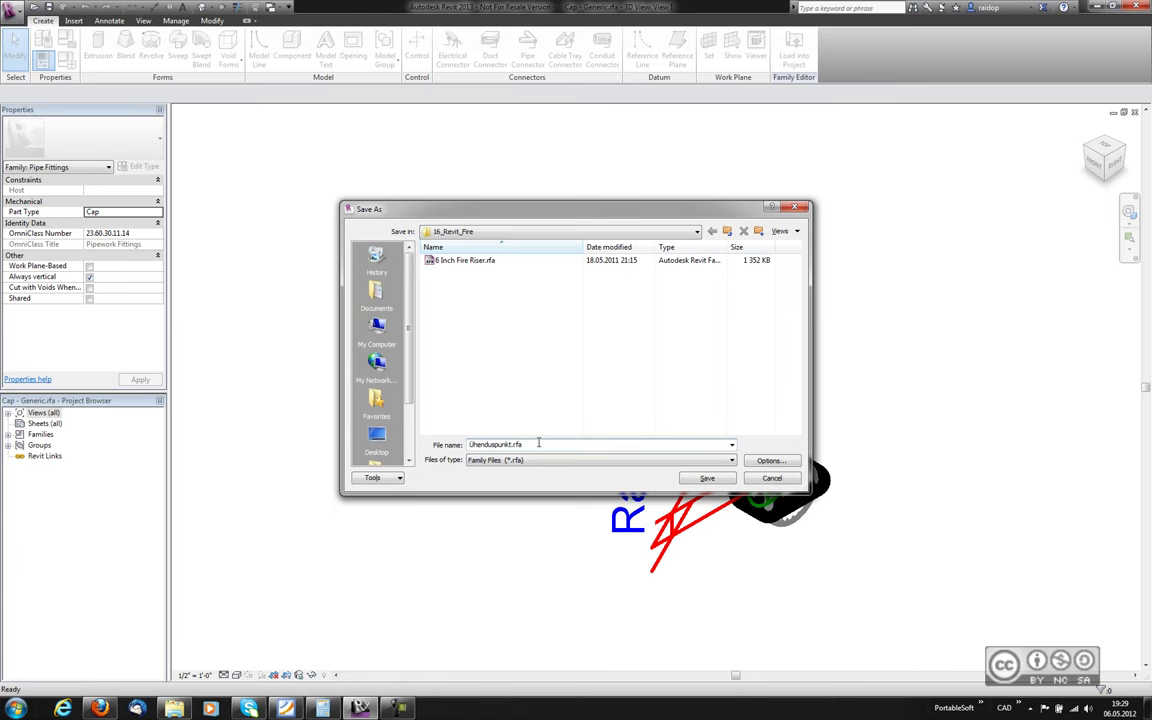
{"action": "left_click", "coordinate": [707, 478]}
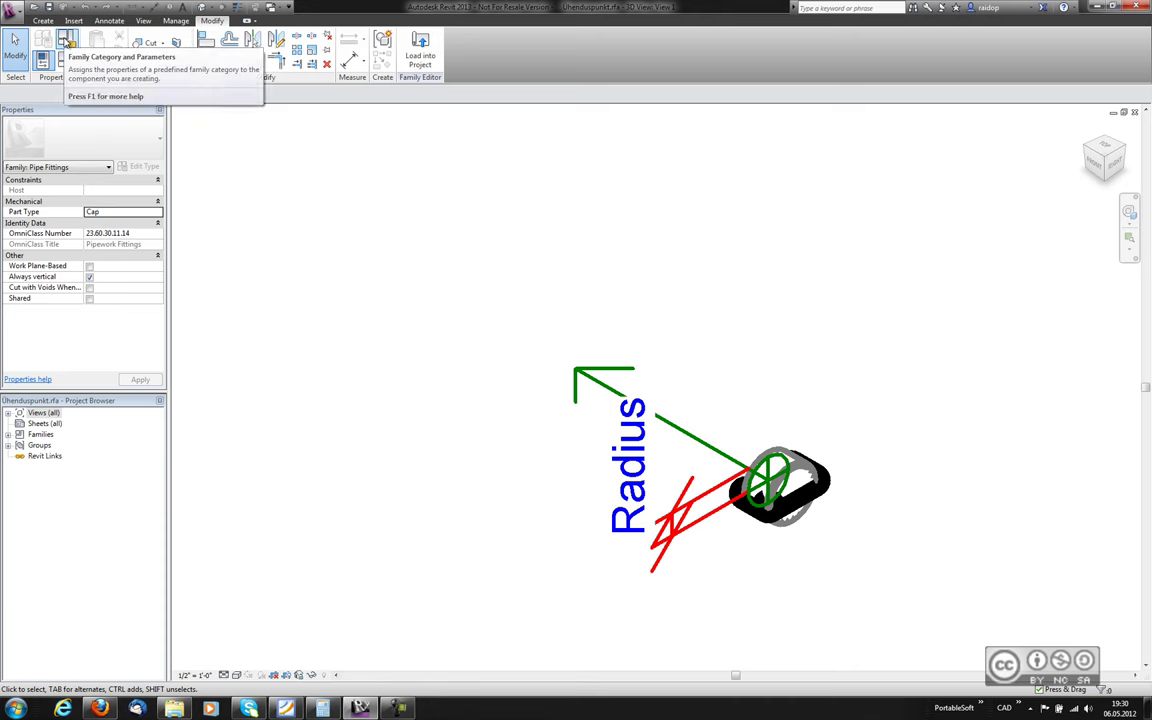
Change Ühenduspunkt's category from Pipe Fittings to Mechanical Equipment, then open Family Types.
{"action": "left_click", "coordinate": [67, 42]}
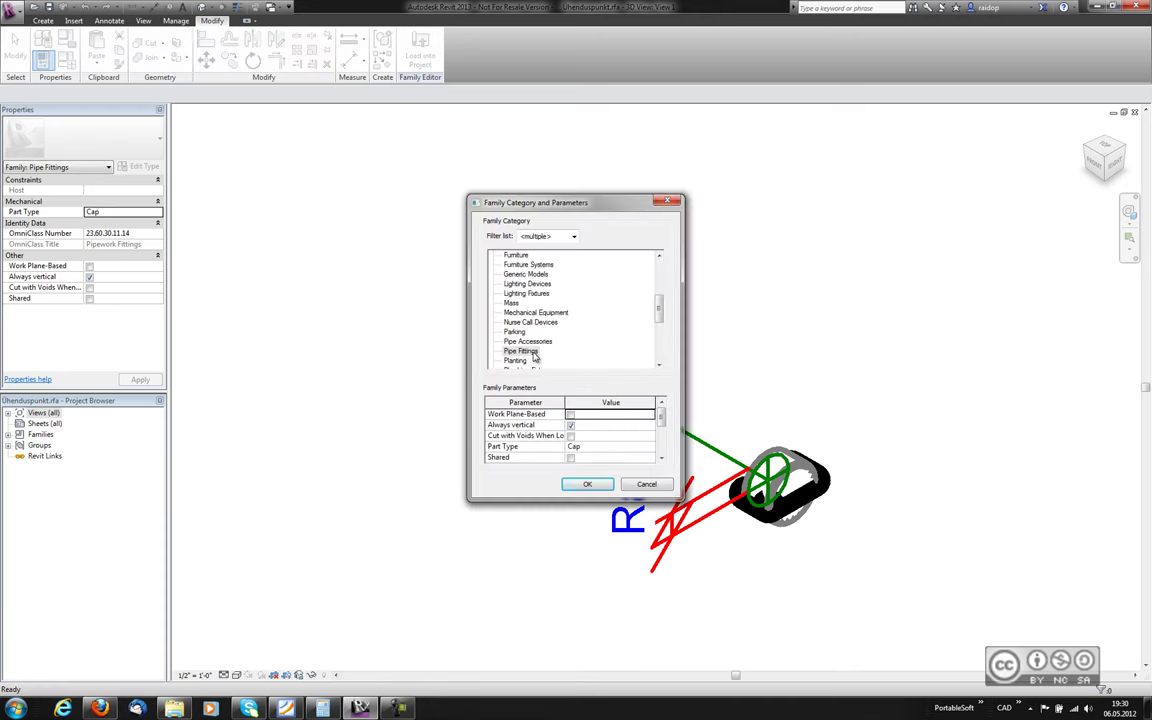
{"action": "left_click", "coordinate": [525, 353]}
{"action": "left_click", "coordinate": [549, 315]}
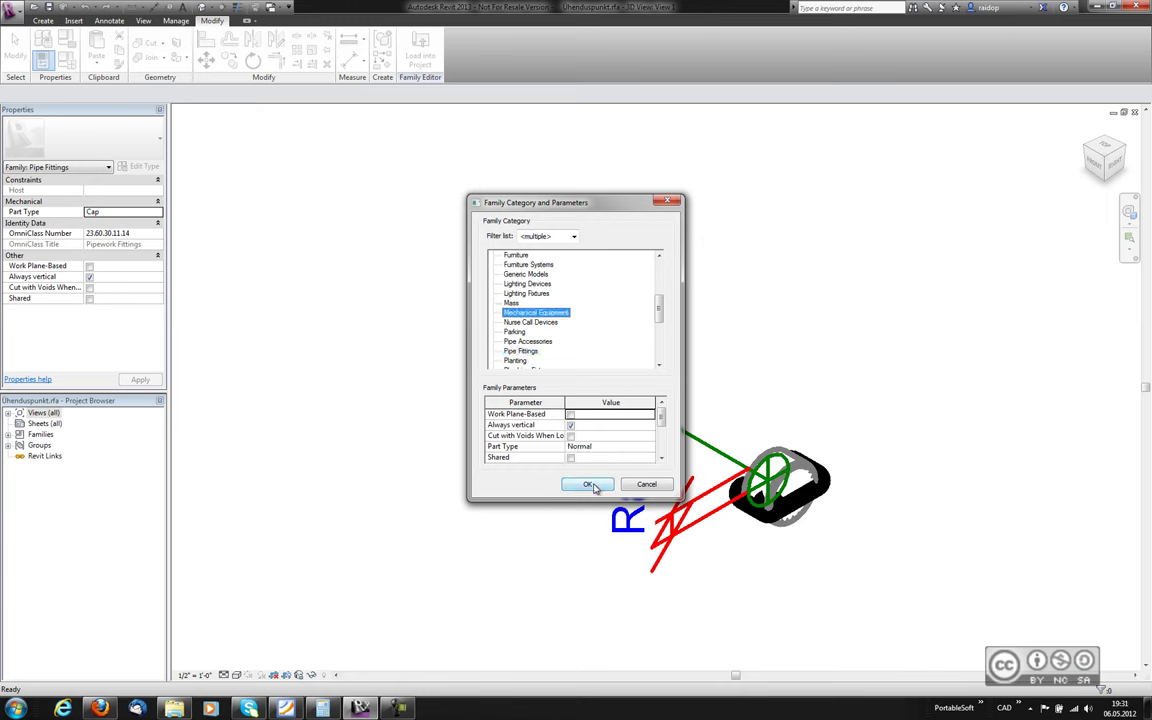
{"action": "left_click", "coordinate": [588, 484]}
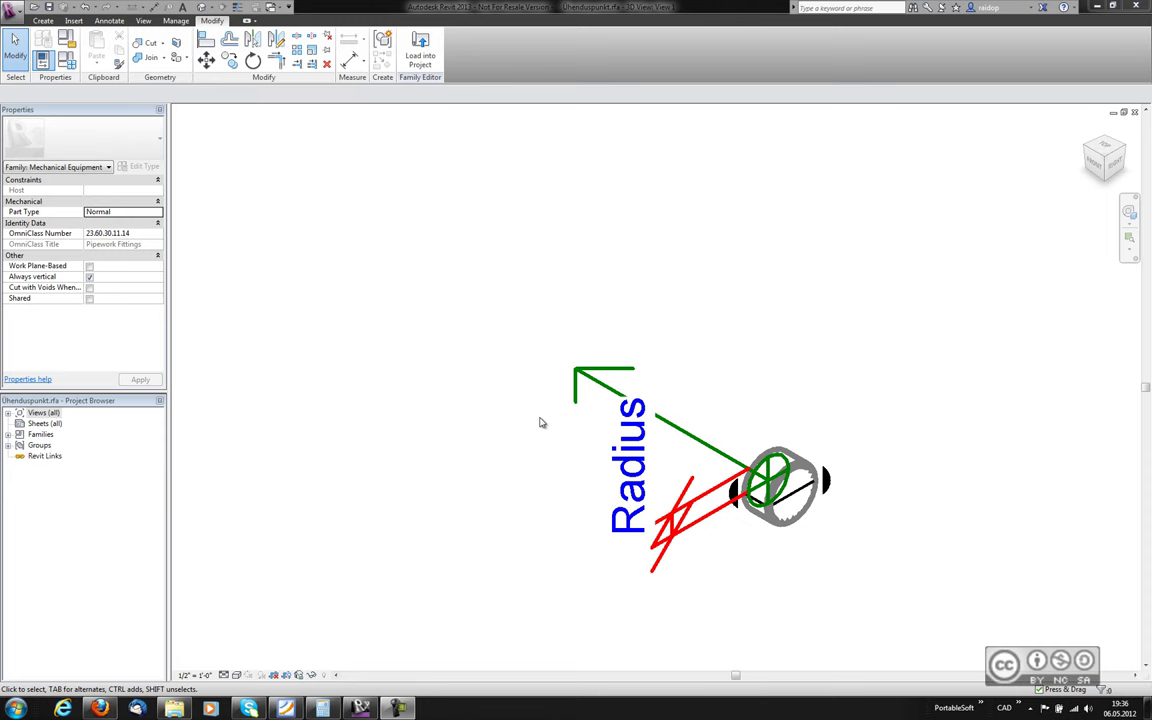
{"action": "left_click", "coordinate": [66, 62]}
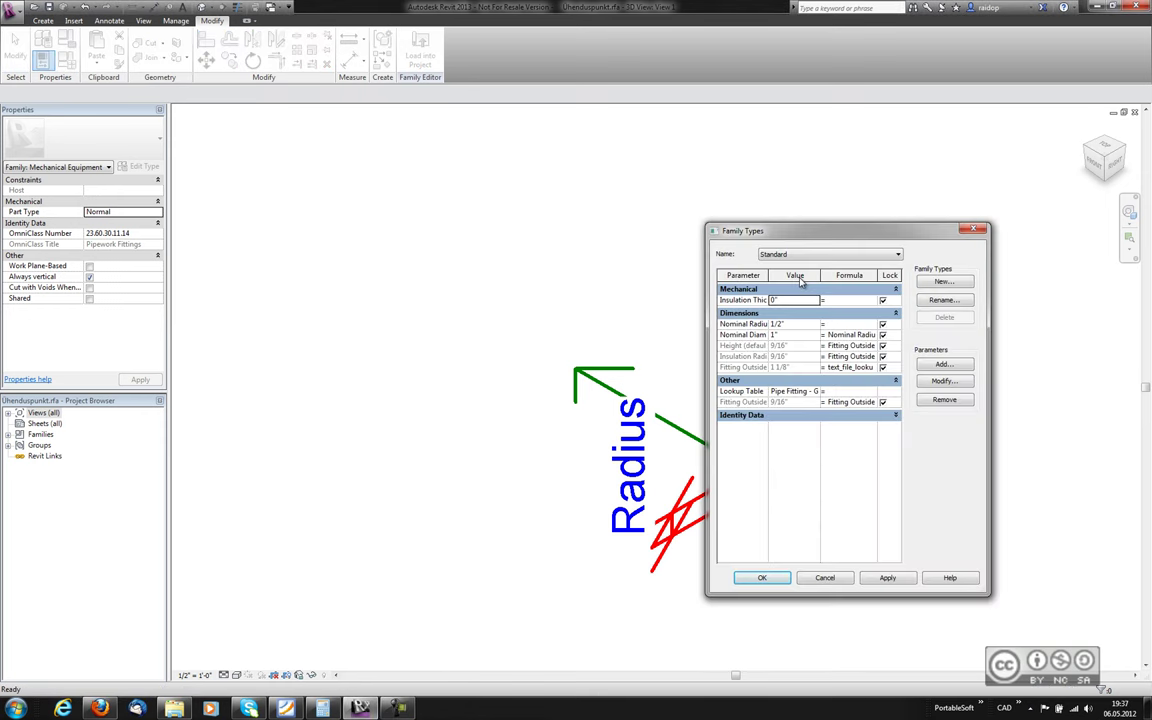
Create a new shared parameter file containing a Piping parameter group.
{"action": "left_click", "coordinate": [941, 365]}
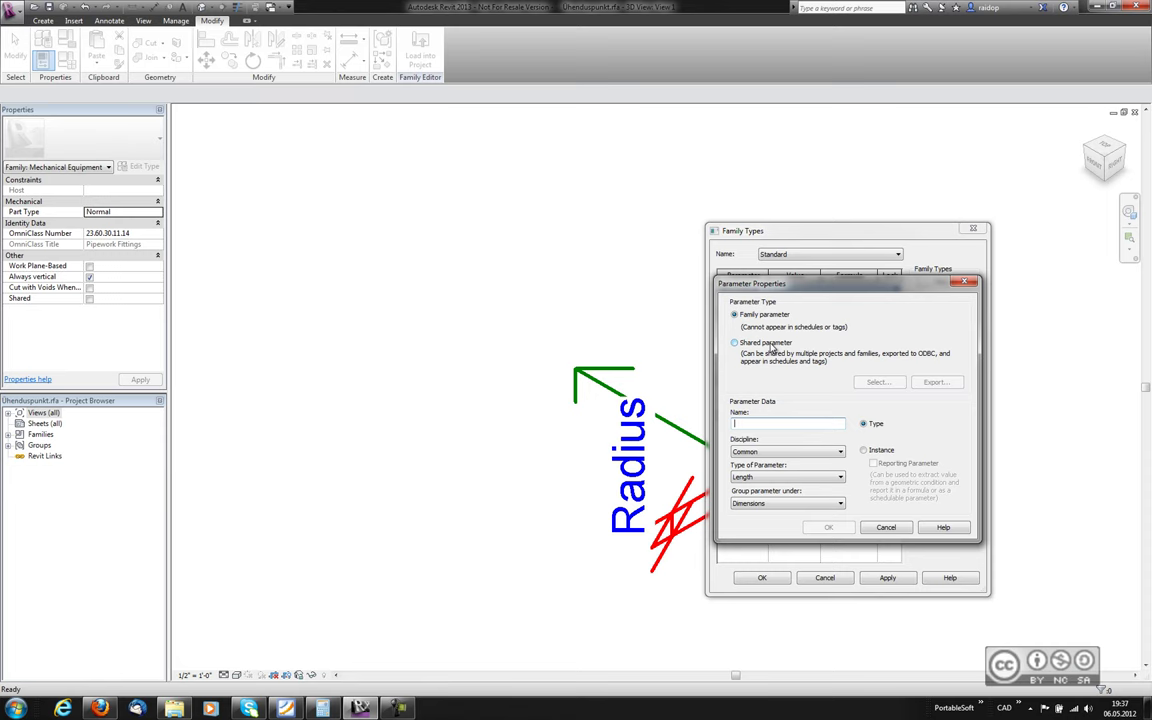
{"action": "left_click", "coordinate": [745, 345]}
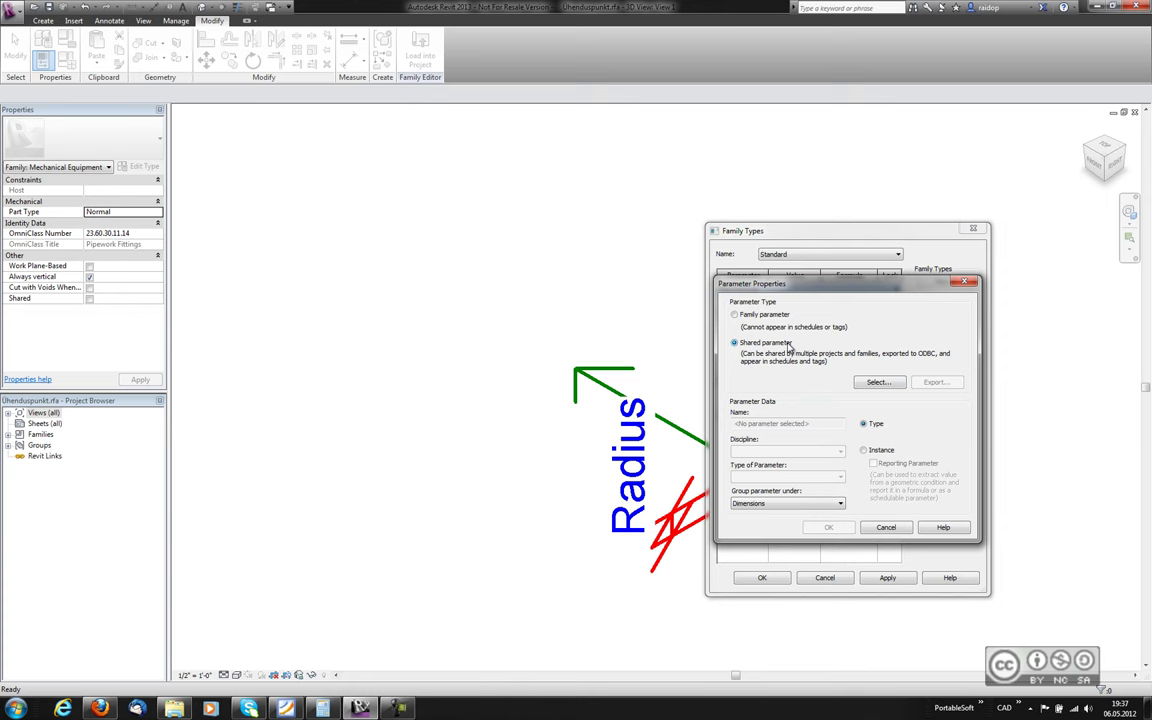
{"action": "left_click", "coordinate": [878, 383]}
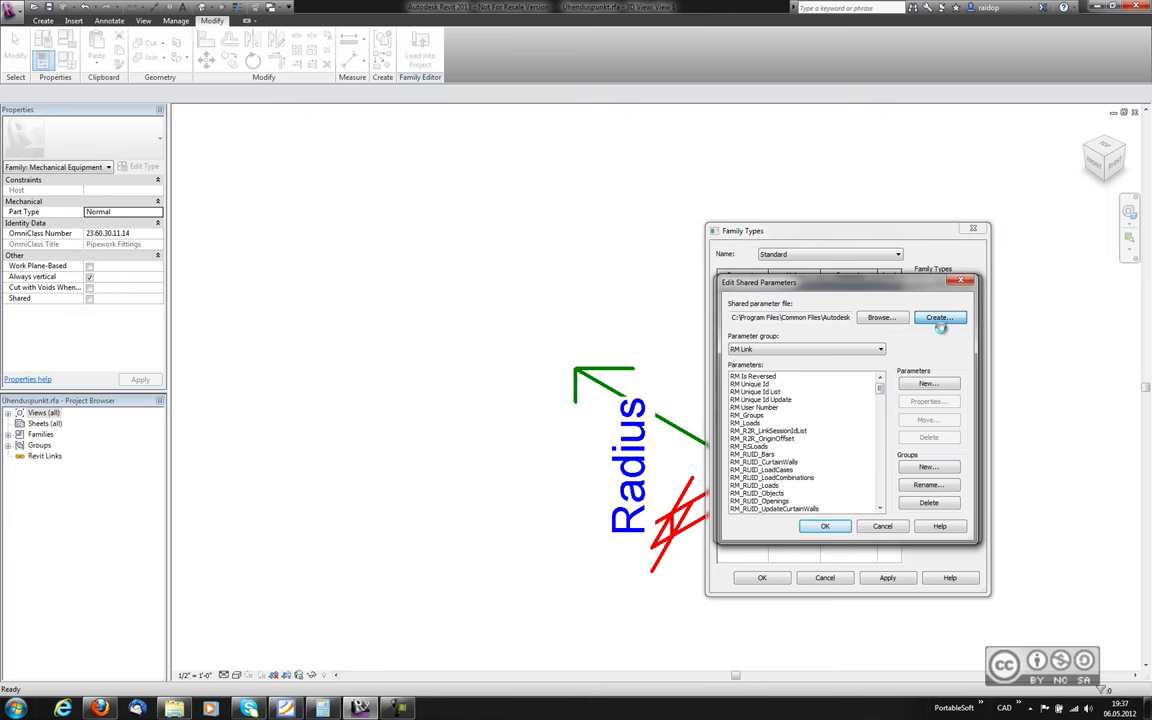
{"action": "left_click", "coordinate": [938, 317]}
{"action": "mouse_move", "coordinate": [456, 283]}
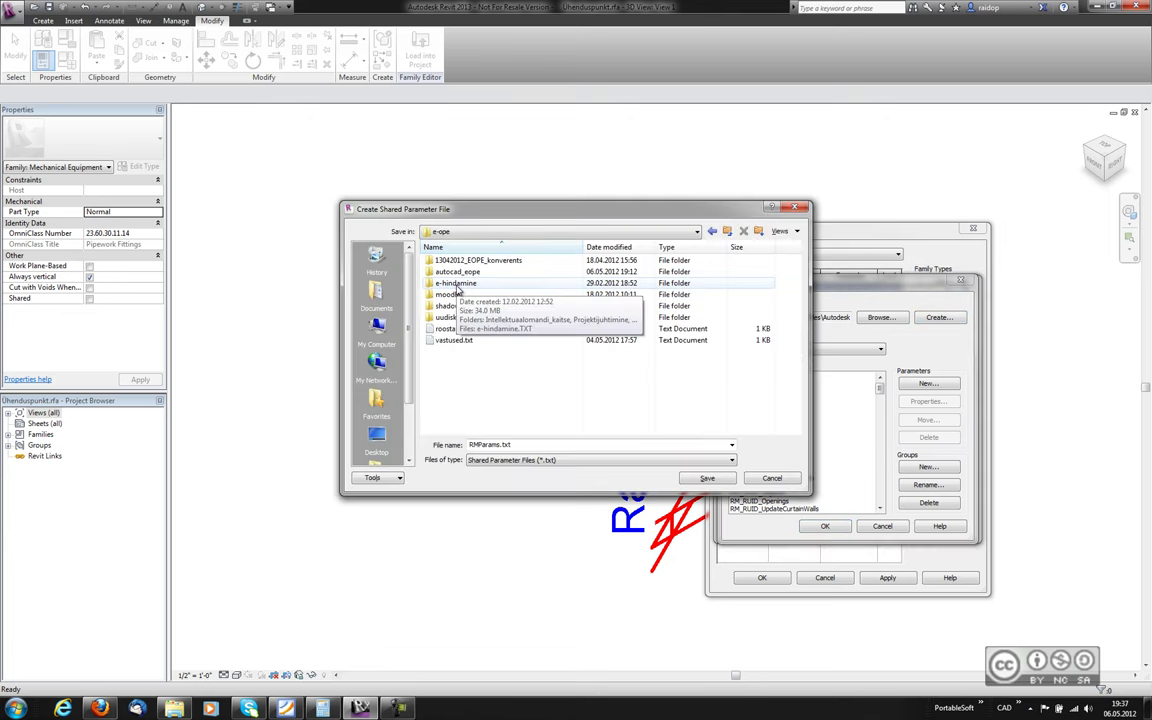
{"action": "key", "text": "Return"}
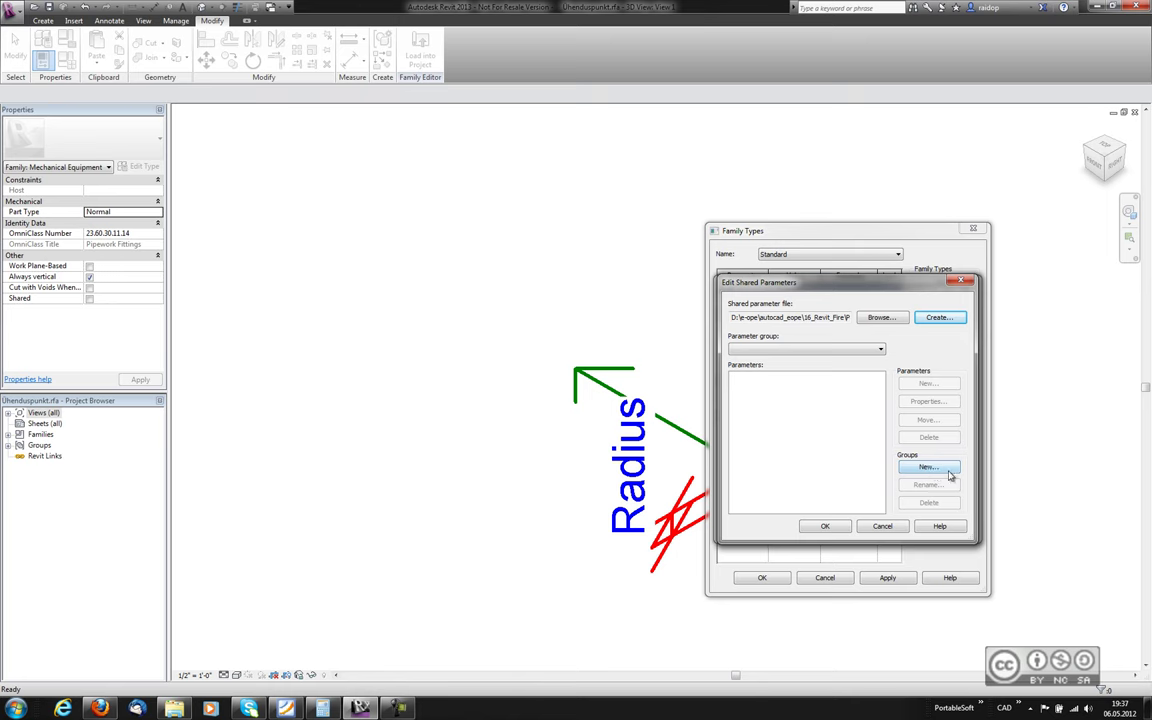
{"action": "left_click", "coordinate": [928, 468]}
{"action": "type", "text": "P"}
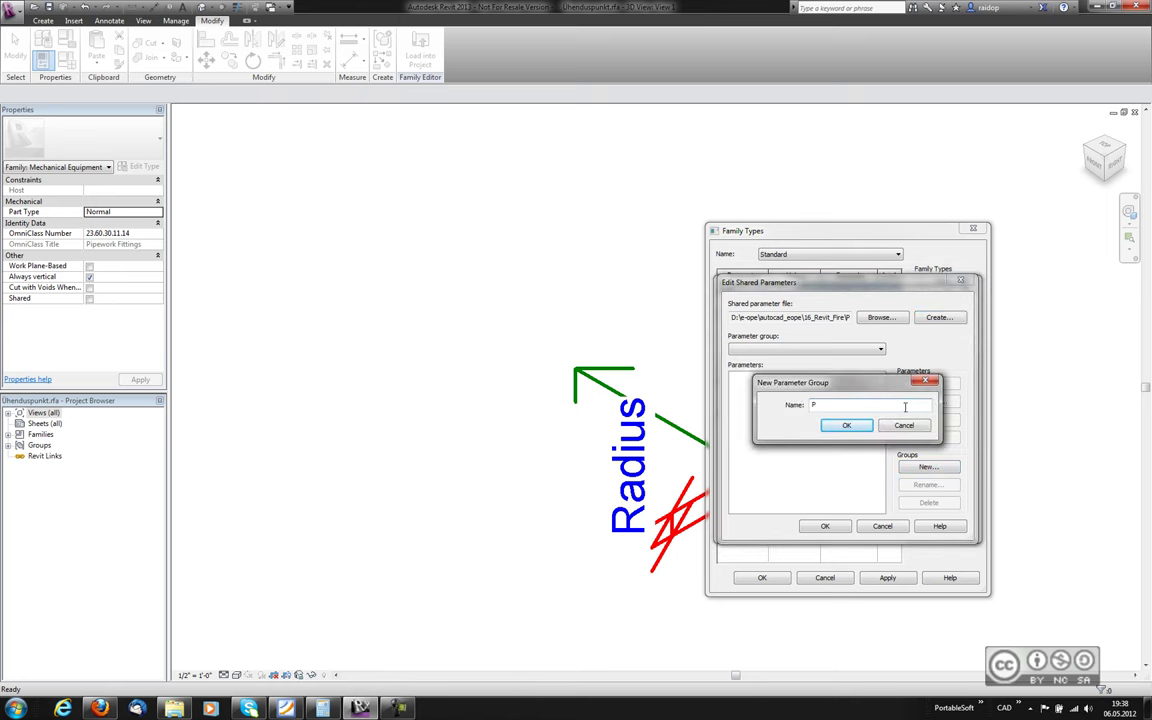
{"action": "type", "text": "iping"}
{"action": "left_click", "coordinate": [846, 425]}
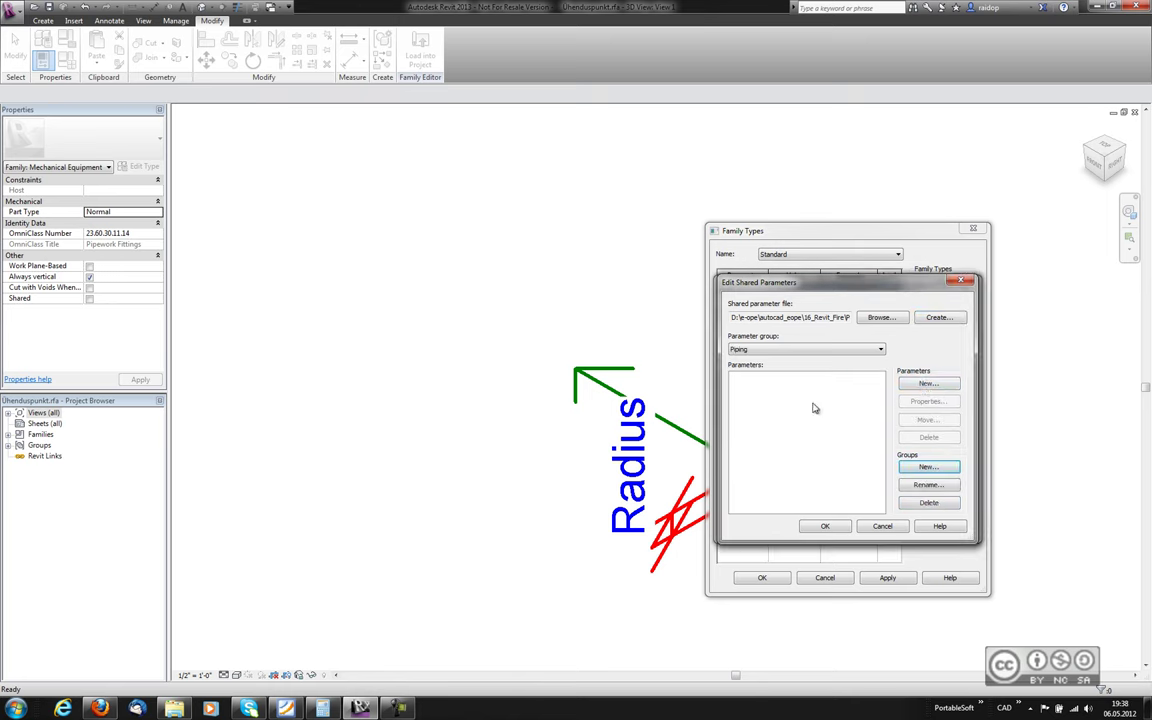
Define a Static Pressure shared parameter with Piping discipline and Pressure type.
{"action": "left_click", "coordinate": [927, 385]}
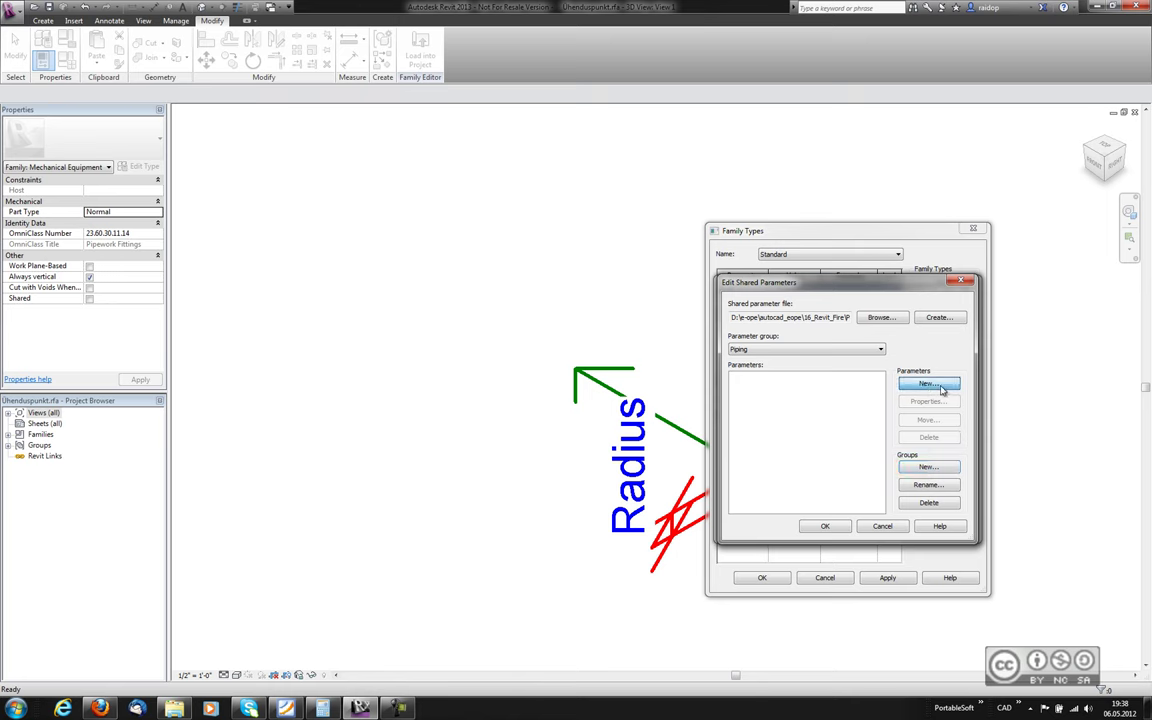
{"action": "type", "text": "Static Pressure"}
{"action": "left_click", "coordinate": [846, 411]}
{"action": "left_click", "coordinate": [800, 453]}
{"action": "left_click", "coordinate": [846, 438]}
{"action": "left_click", "coordinate": [818, 455]}
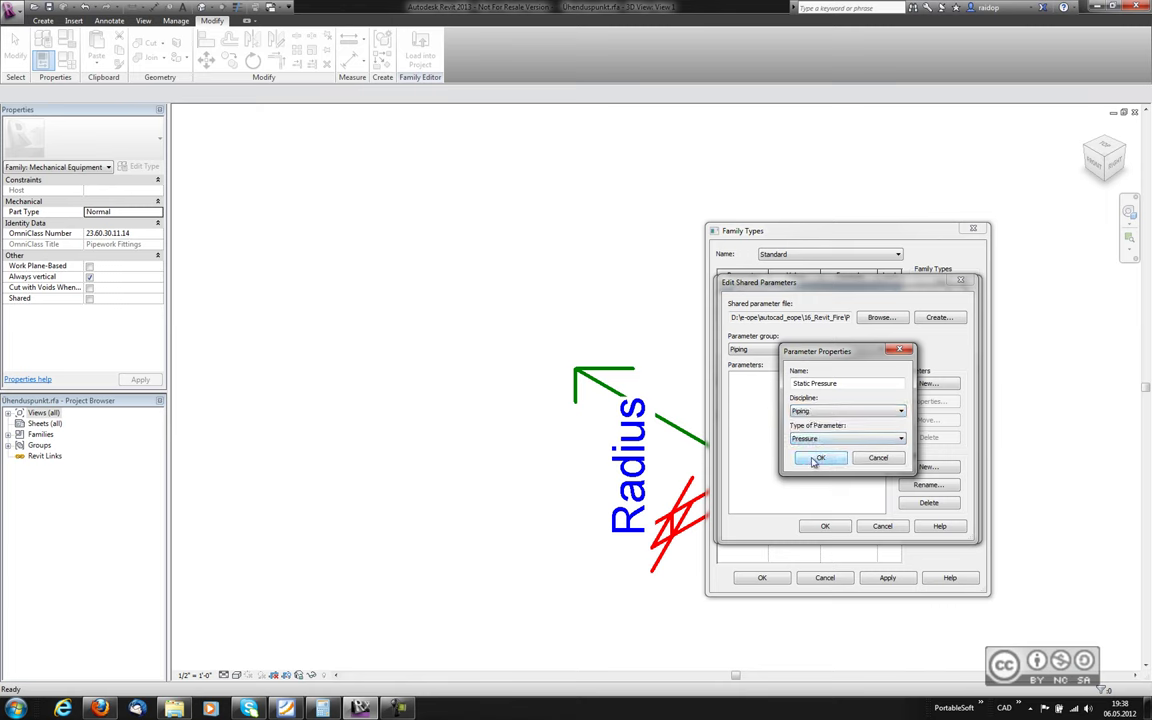
{"action": "left_click", "coordinate": [818, 456]}
Define a Residual Pressure shared parameter with Piping discipline.
{"action": "left_click", "coordinate": [925, 387]}
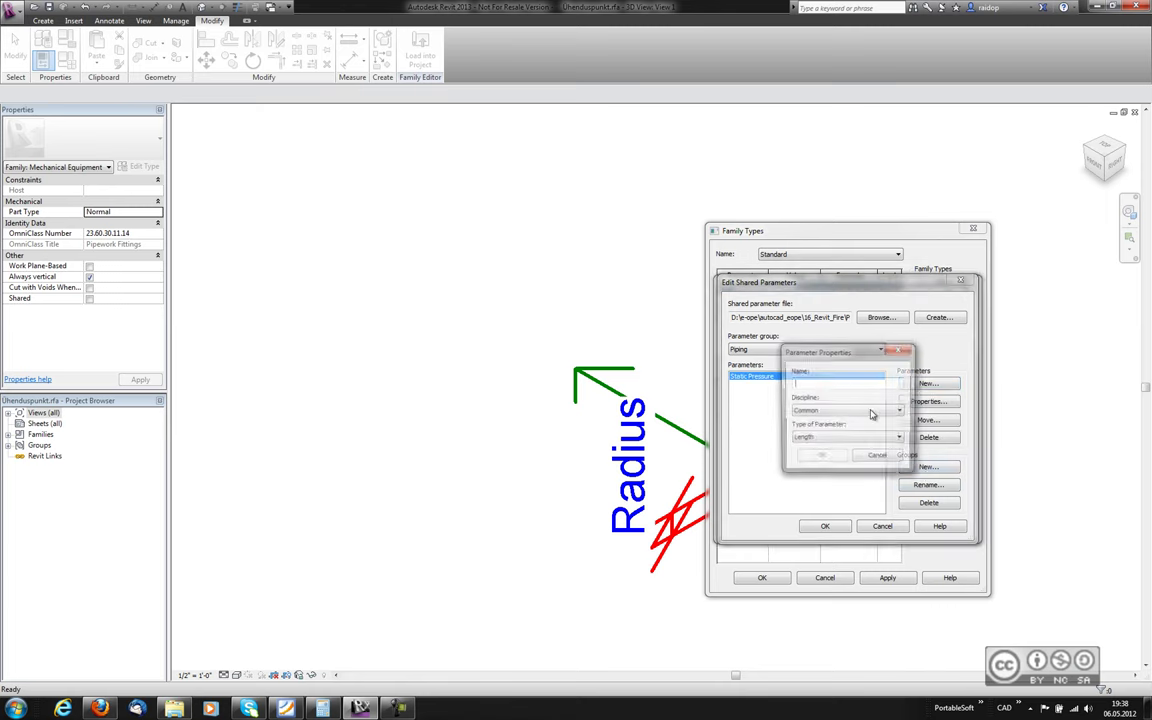
{"action": "type", "text": "Residual Pressure"}
{"action": "left_click", "coordinate": [900, 411]}
{"action": "left_click", "coordinate": [840, 446]}
{"action": "left_click", "coordinate": [900, 438]}
{"action": "left_click", "coordinate": [823, 453]}
{"action": "left_click", "coordinate": [840, 438]}
{"action": "left_click", "coordinate": [838, 520]}
{"action": "left_click", "coordinate": [835, 457]}
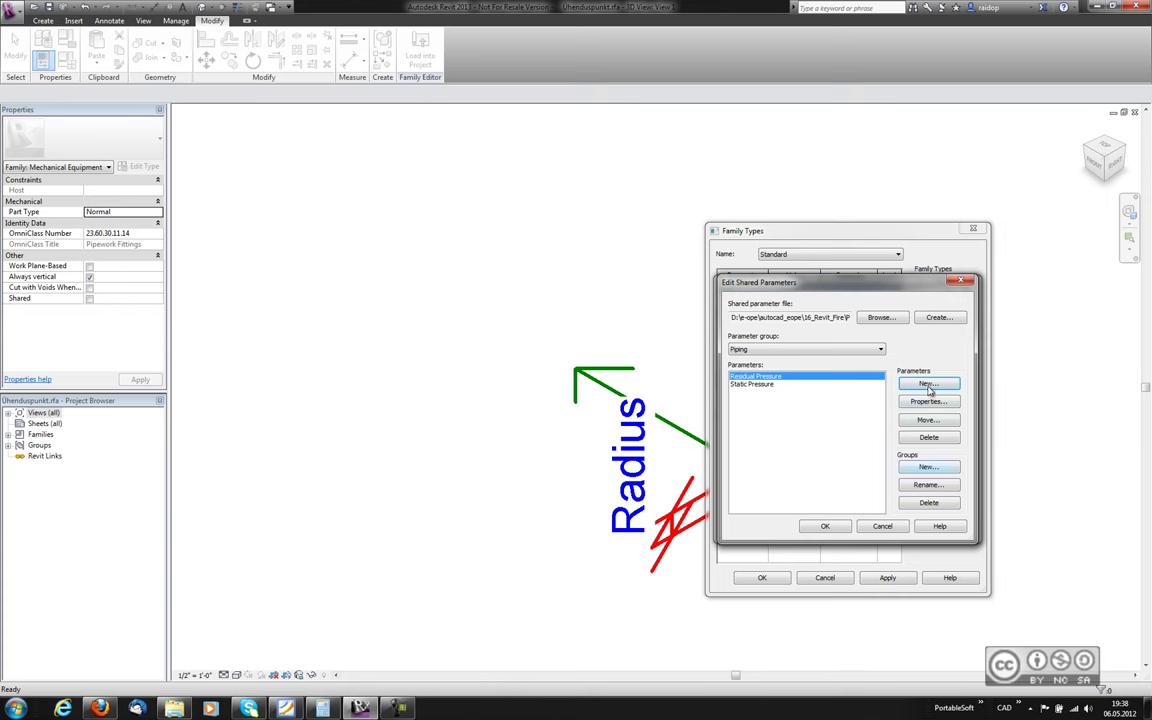
Define a Flow-type LPS parameter and add it to the family under Mechanical.
{"action": "left_click", "coordinate": [929, 385]}
{"action": "type", "text": "LPS"}
{"action": "left_click", "coordinate": [808, 413]}
{"action": "left_click", "coordinate": [803, 453]}
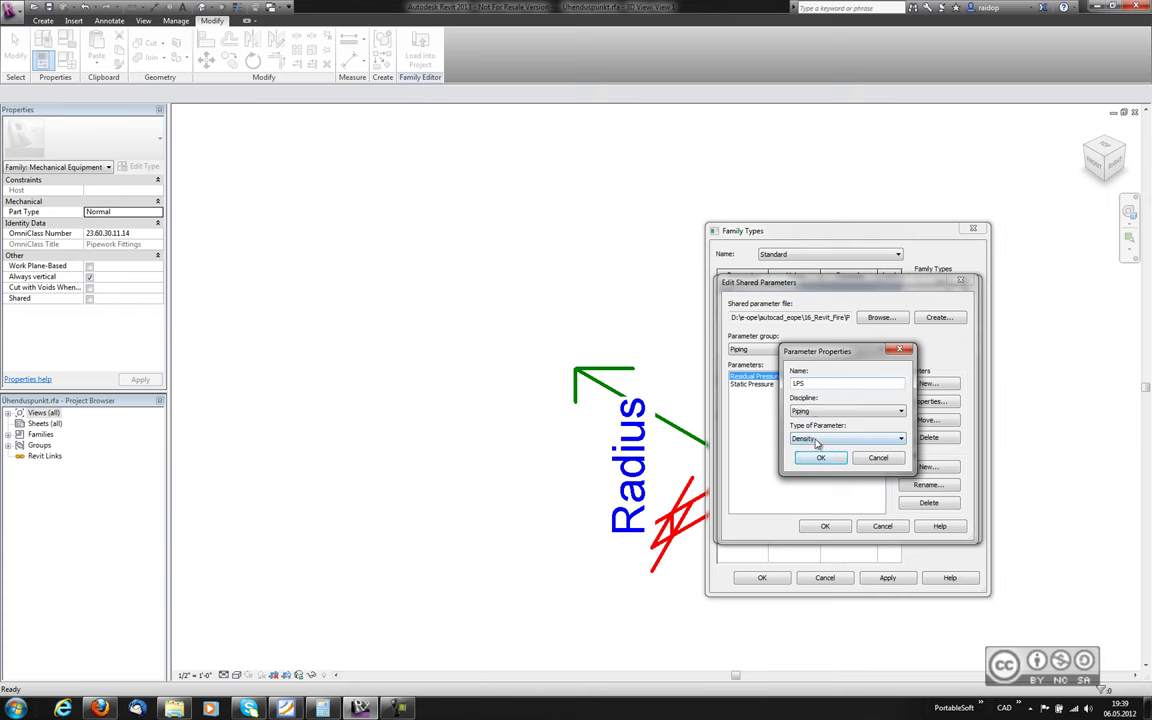
{"action": "left_click", "coordinate": [820, 438]}
{"action": "left_click", "coordinate": [806, 458]}
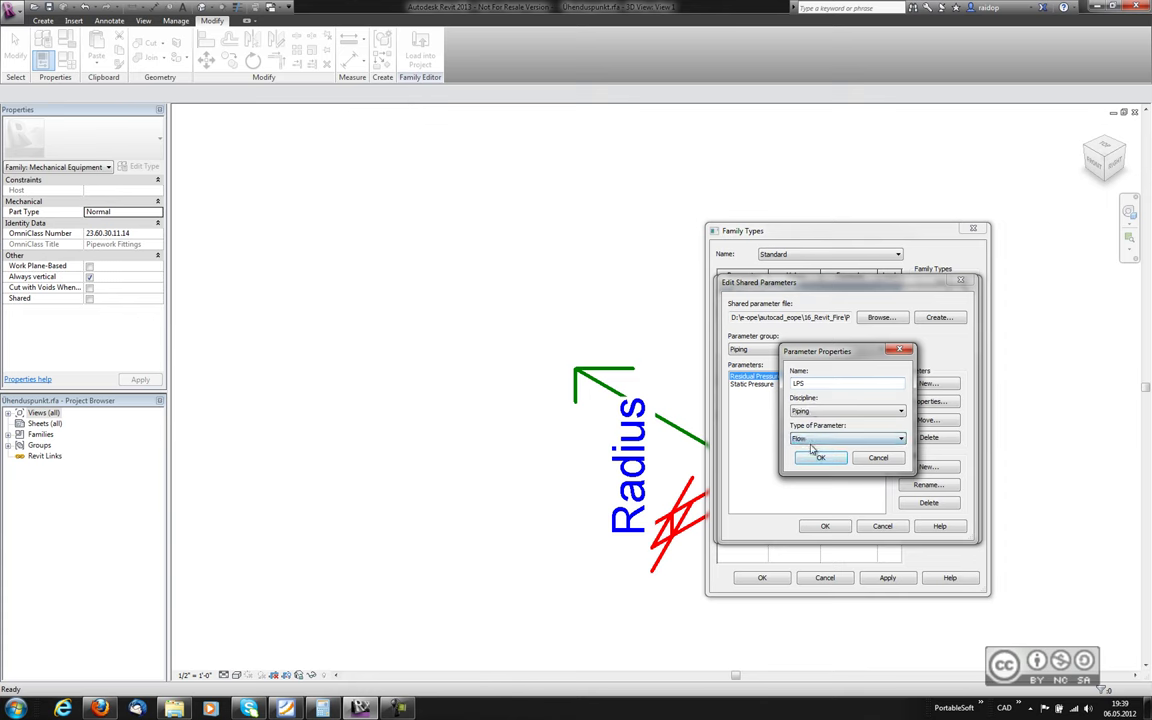
{"action": "left_click", "coordinate": [816, 446]}
{"action": "left_click", "coordinate": [805, 526]}
{"action": "left_click", "coordinate": [812, 514]}
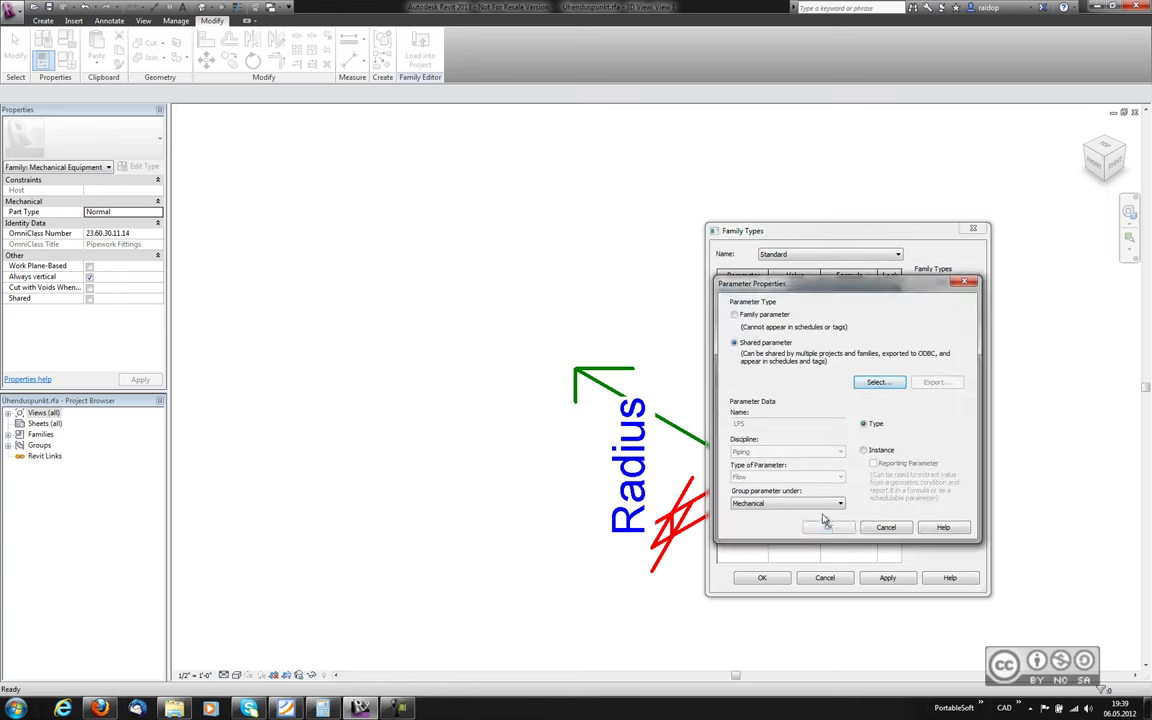
{"action": "left_click", "coordinate": [826, 527]}
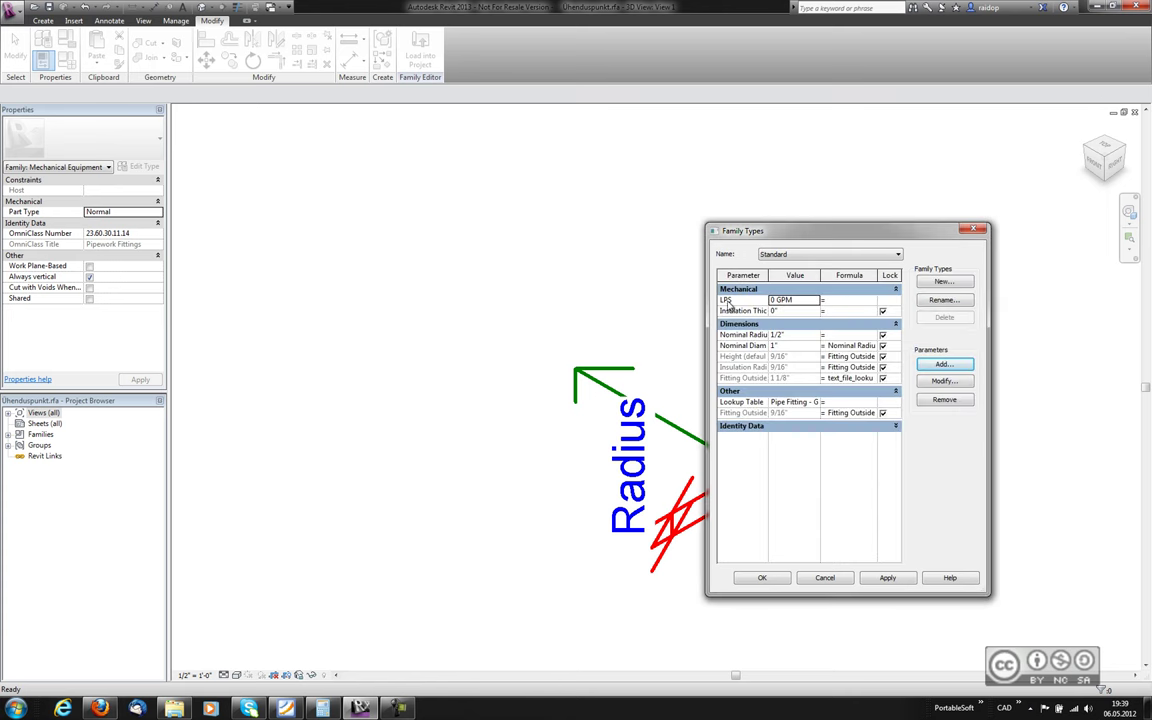
Add the Residual Pressure shared parameter to the family types.
{"action": "left_click", "coordinate": [944, 364]}
{"action": "left_click", "coordinate": [940, 368]}
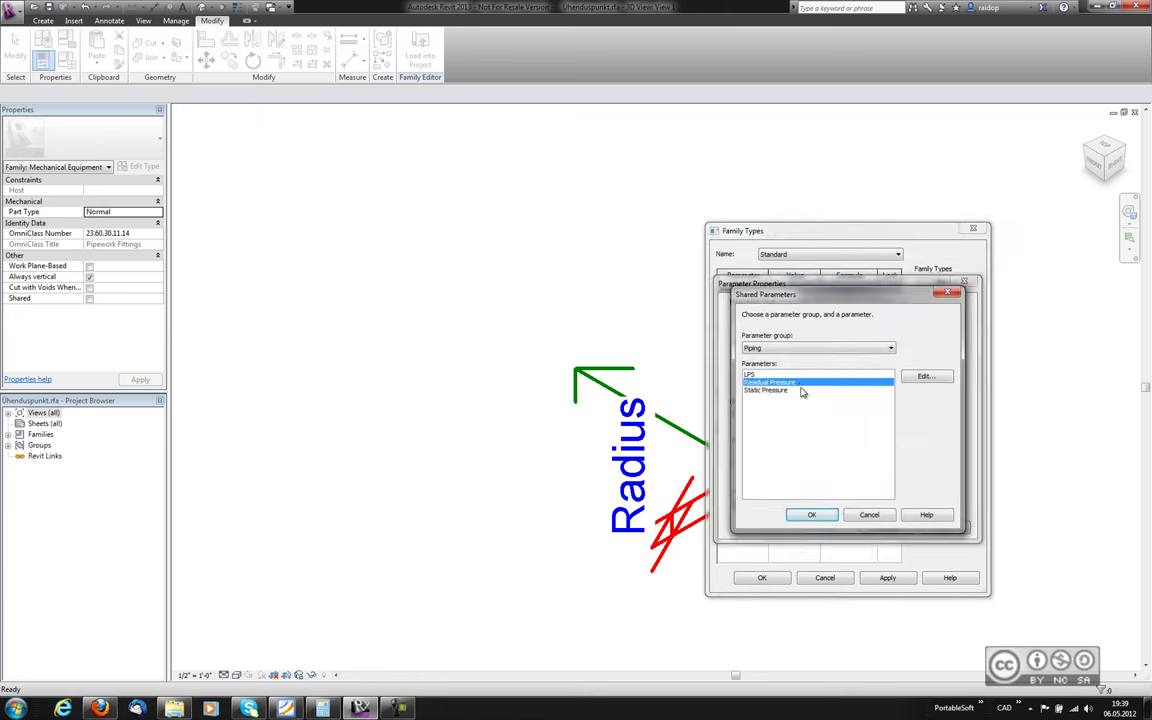
{"action": "left_click", "coordinate": [812, 514]}
{"action": "left_click", "coordinate": [826, 527]}
Add the Static Pressure shared parameter and apply the Family Types changes.
{"action": "left_click", "coordinate": [944, 364]}
{"action": "left_click", "coordinate": [940, 368]}
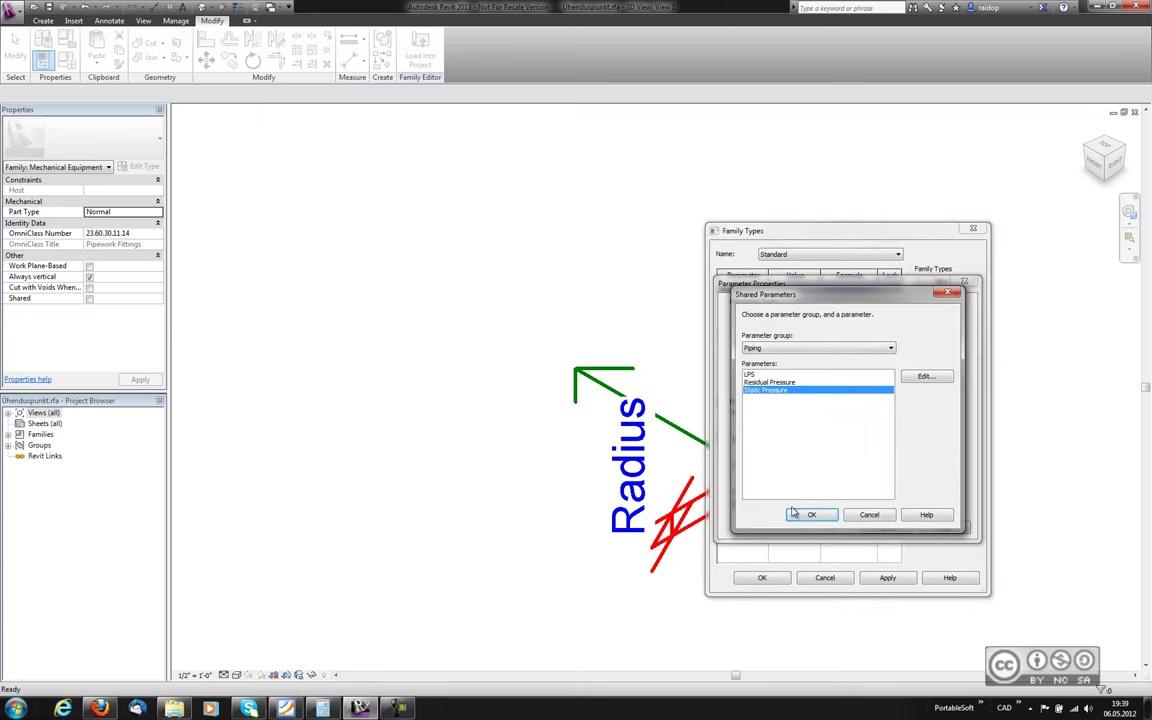
{"action": "left_click", "coordinate": [811, 514]}
{"action": "left_click", "coordinate": [826, 527]}
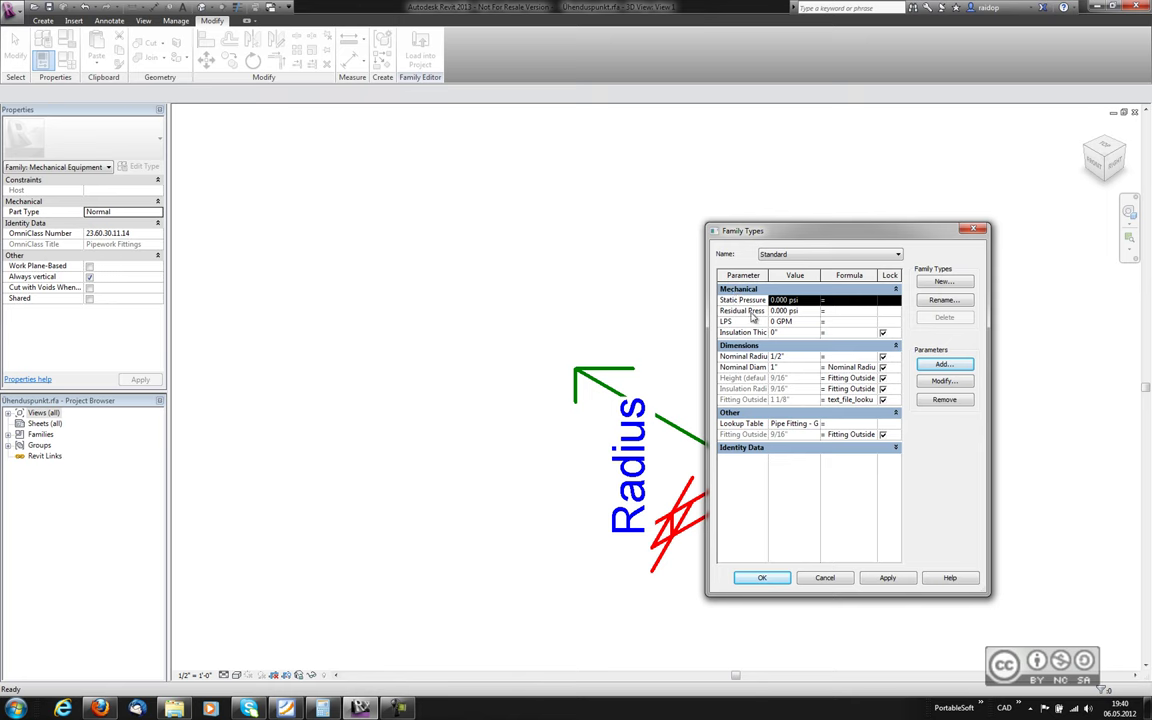
{"action": "left_click", "coordinate": [763, 578]}
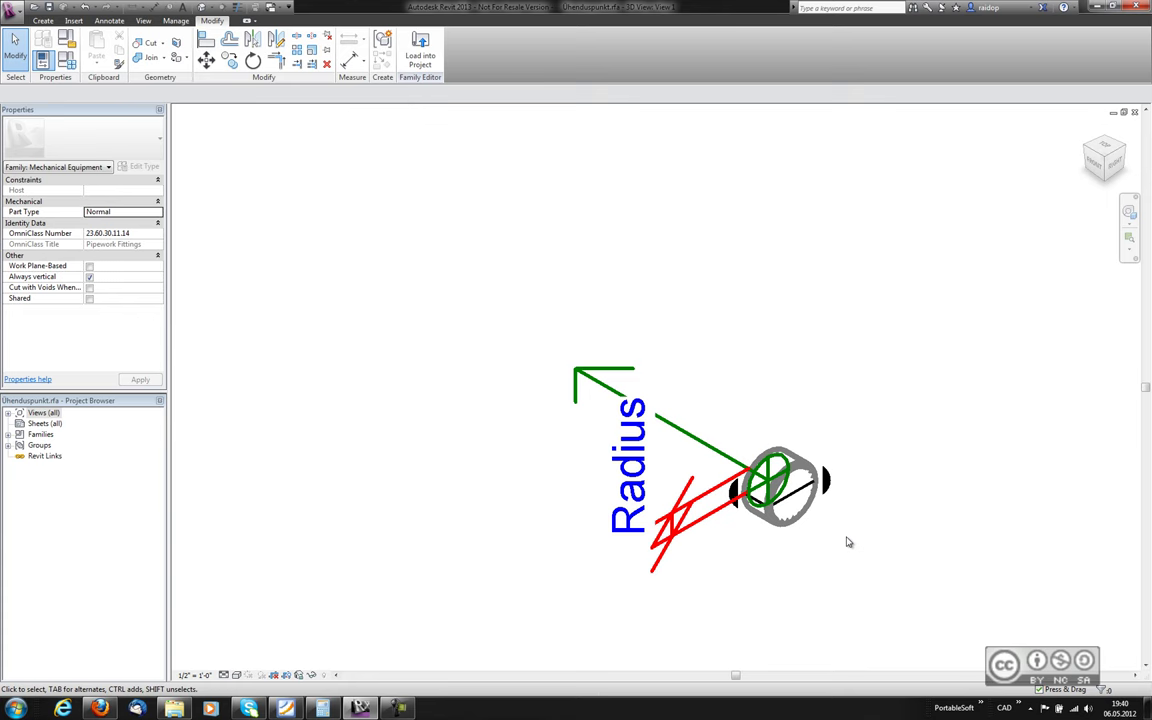
Set the pipe connector's System Classification to Fire Protection Wet and Flow Direction to Out.
{"action": "left_click", "coordinate": [765, 483]}
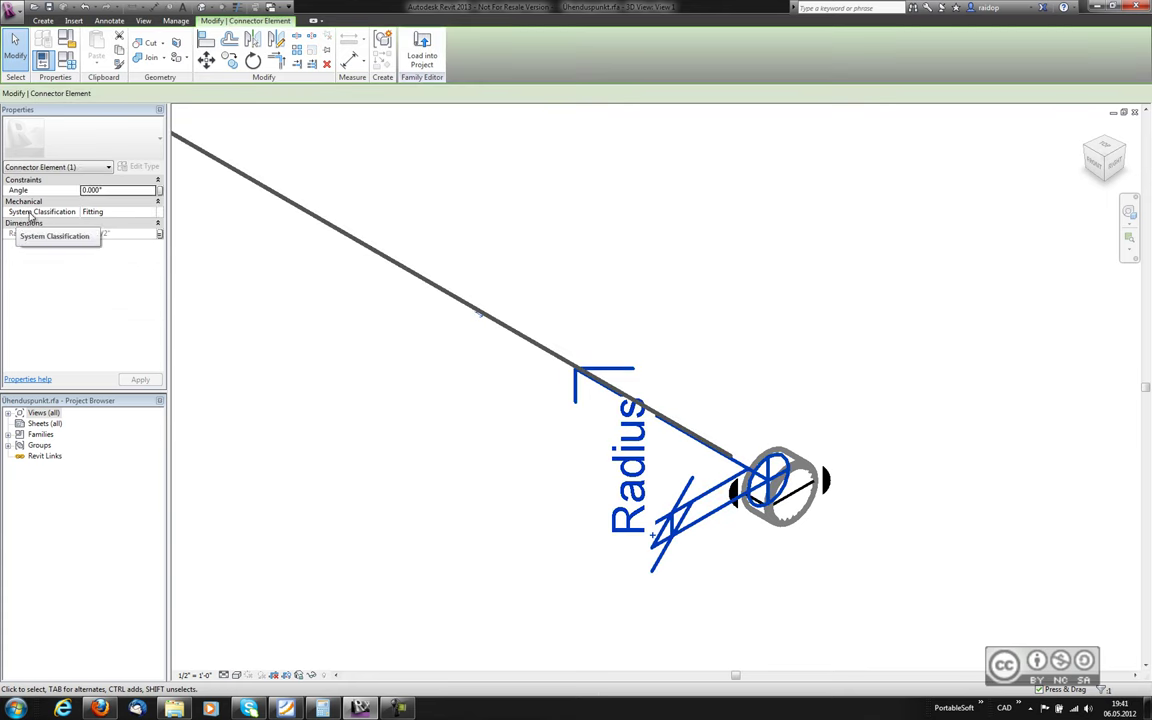
{"action": "left_click", "coordinate": [151, 215]}
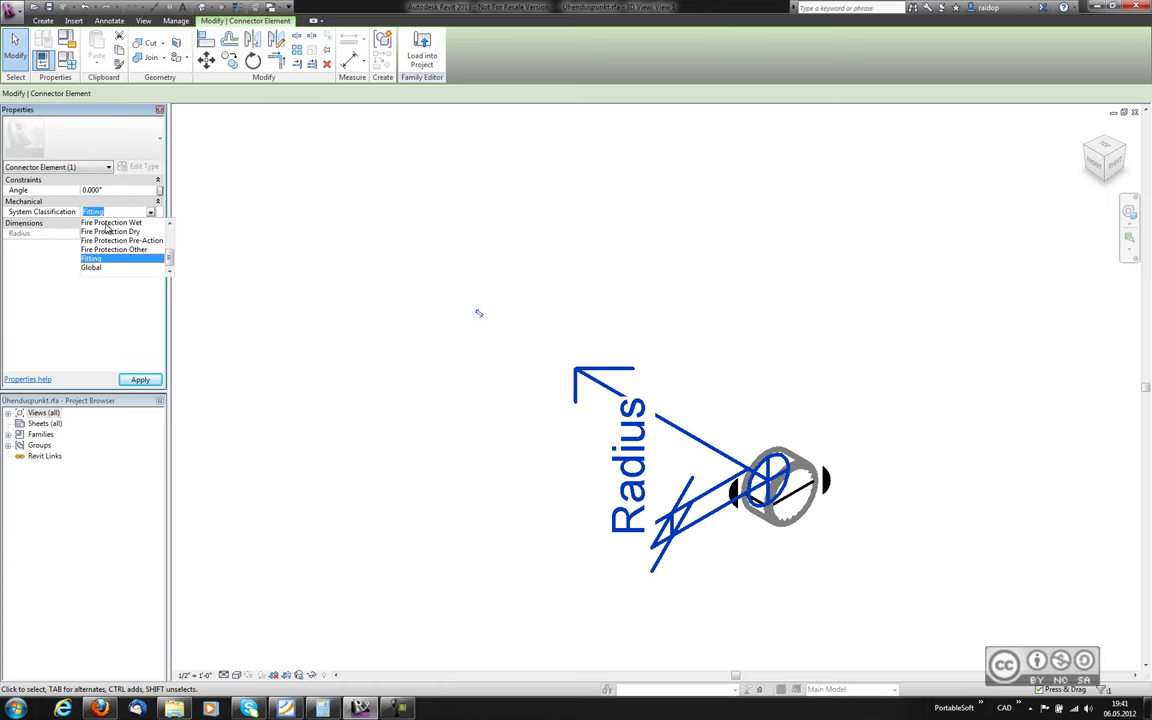
{"action": "left_click", "coordinate": [107, 223]}
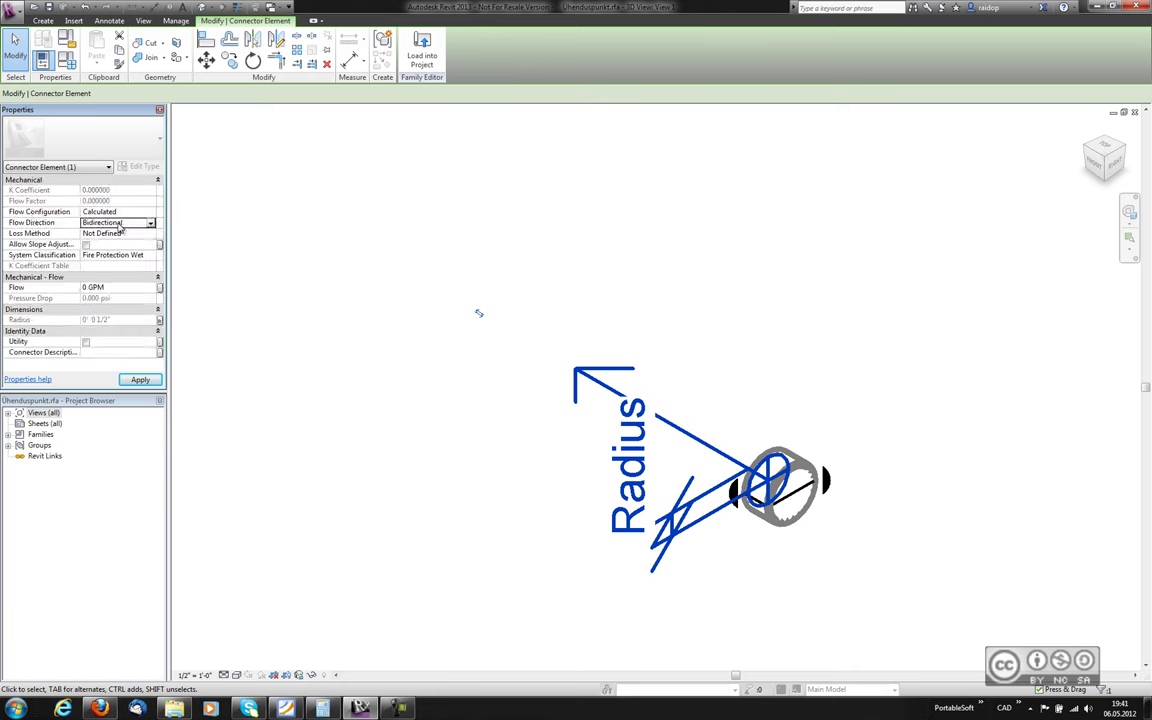
{"action": "left_click", "coordinate": [151, 223]}
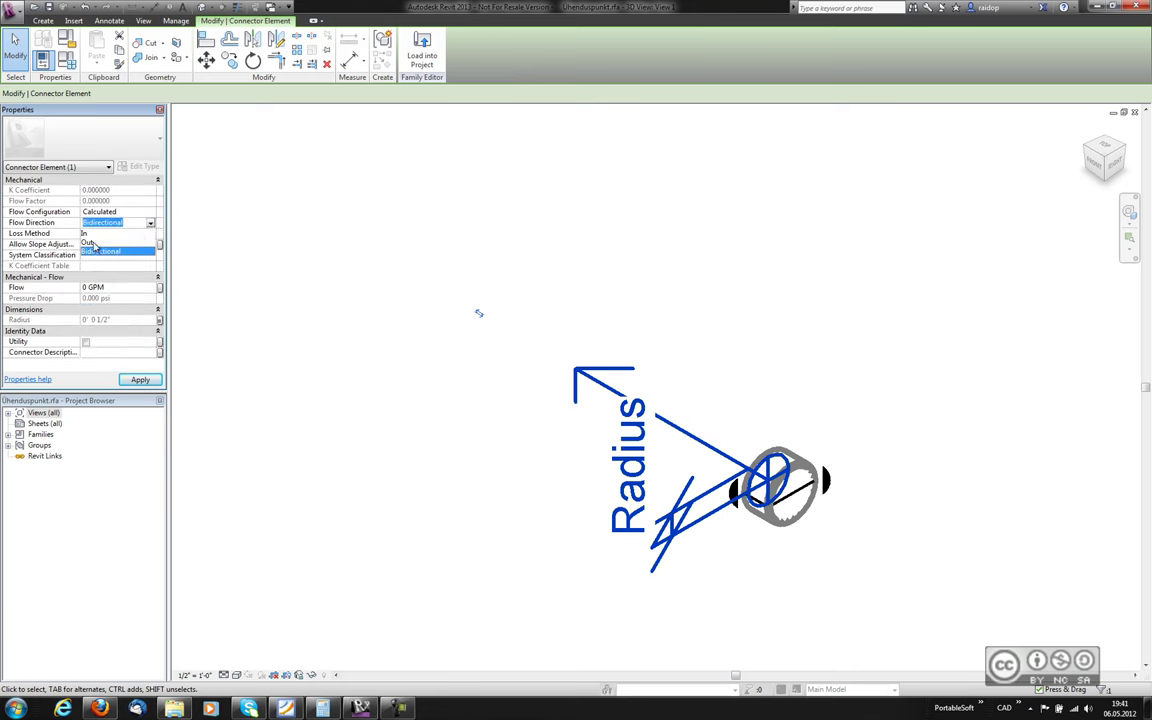
{"action": "left_click", "coordinate": [87, 224]}
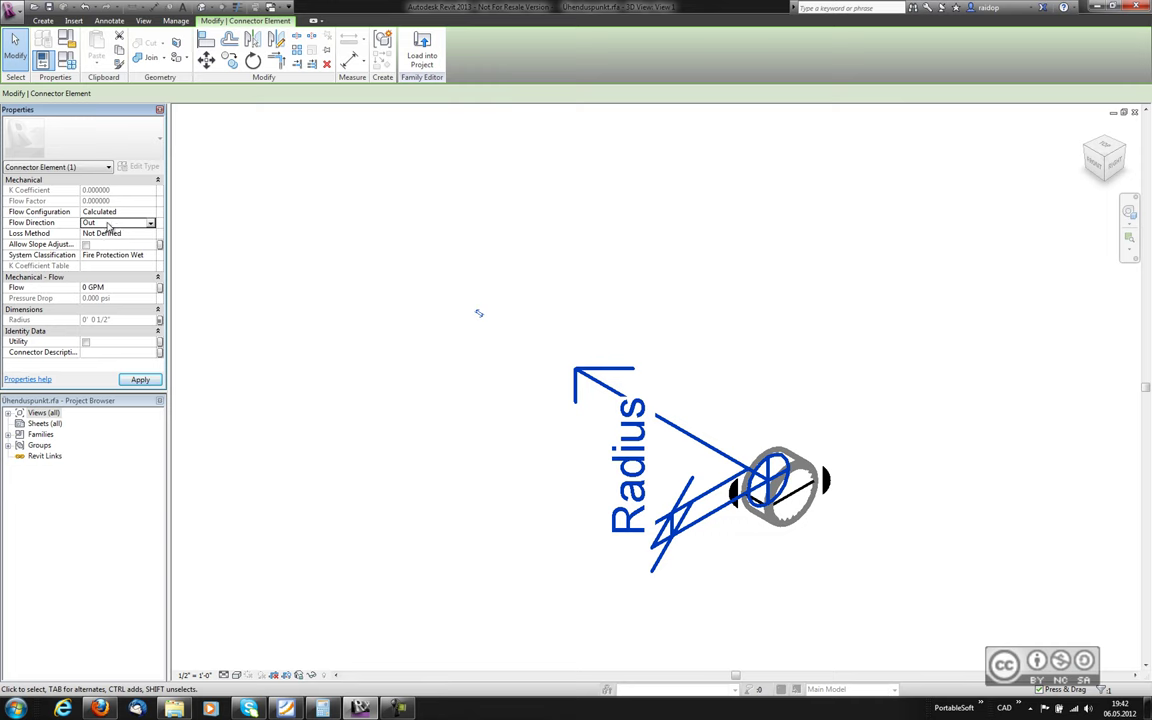
{"action": "left_click", "coordinate": [882, 489]}
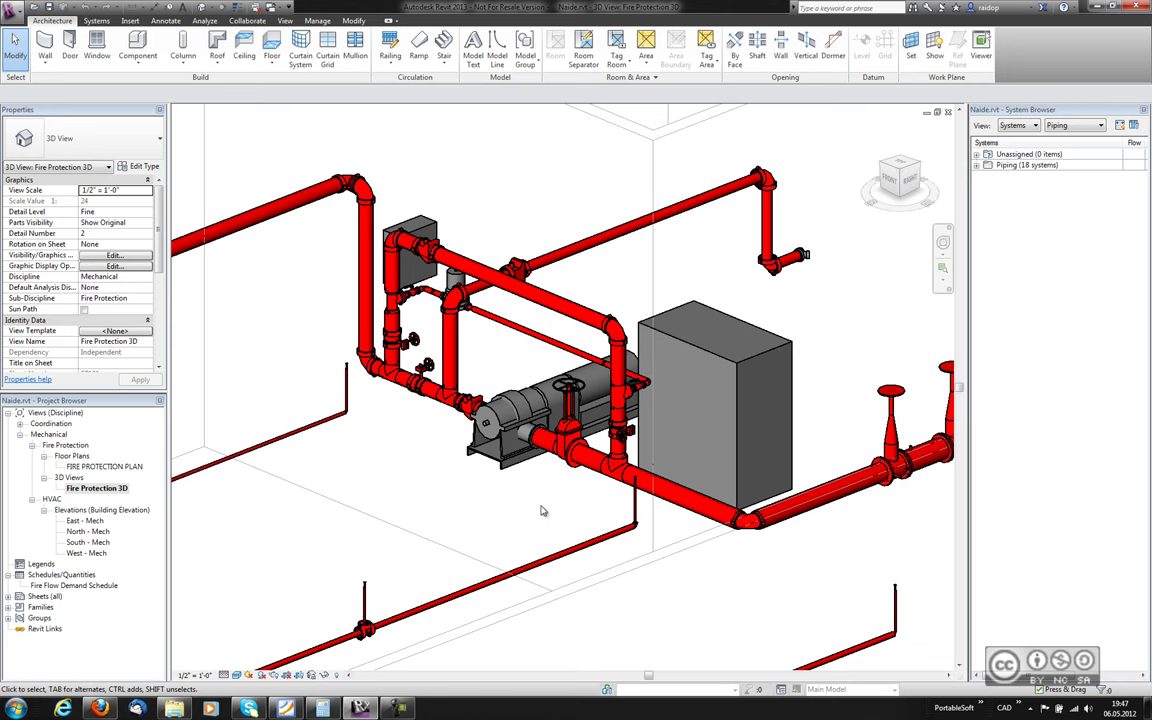
Bring up the Insert ribbon in the Naide.rvt Fire Protection 3D view.
{"action": "left_click", "coordinate": [130, 20]}
Load a pump family from the library's Water-Side Components > Pumps folder.
{"action": "left_click", "coordinate": [401, 50]}
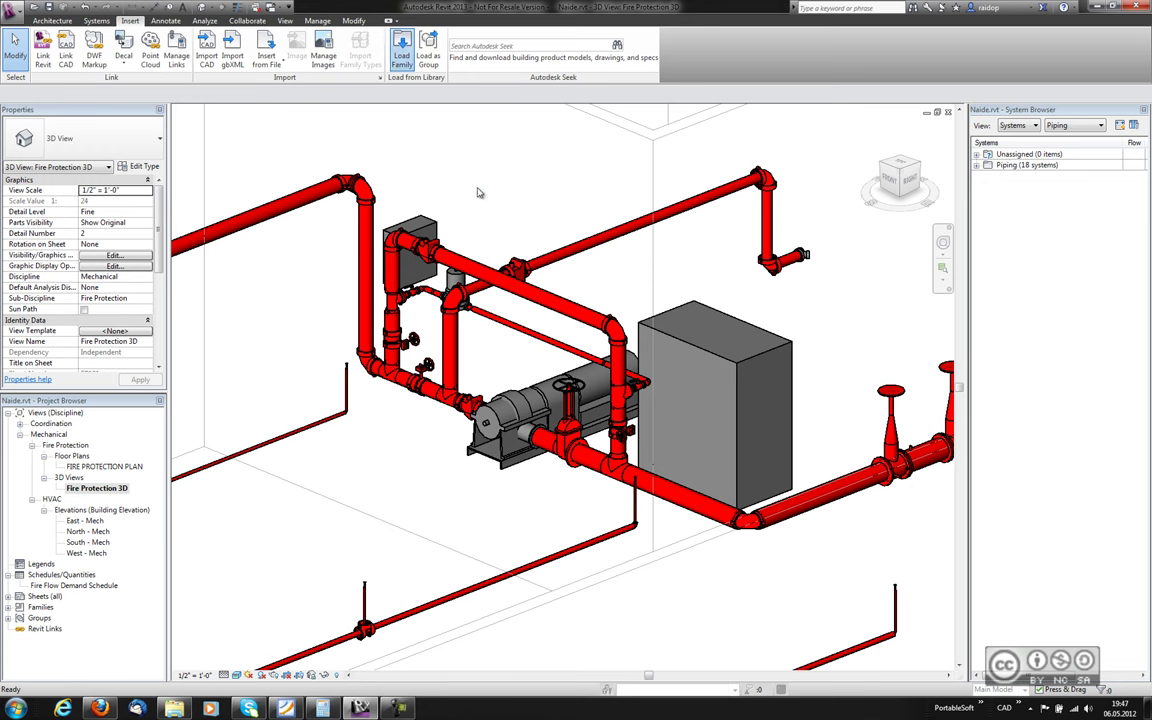
{"action": "double_click", "coordinate": [445, 272]}
{"action": "double_click", "coordinate": [452, 283]}
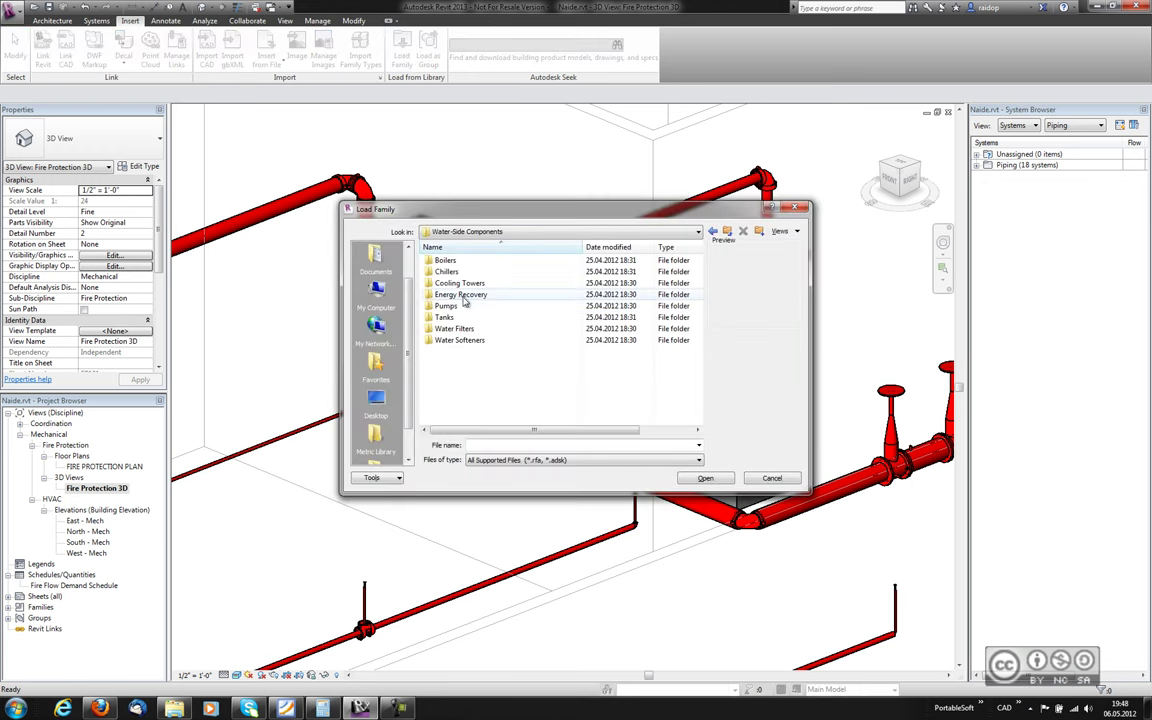
{"action": "double_click", "coordinate": [476, 316]}
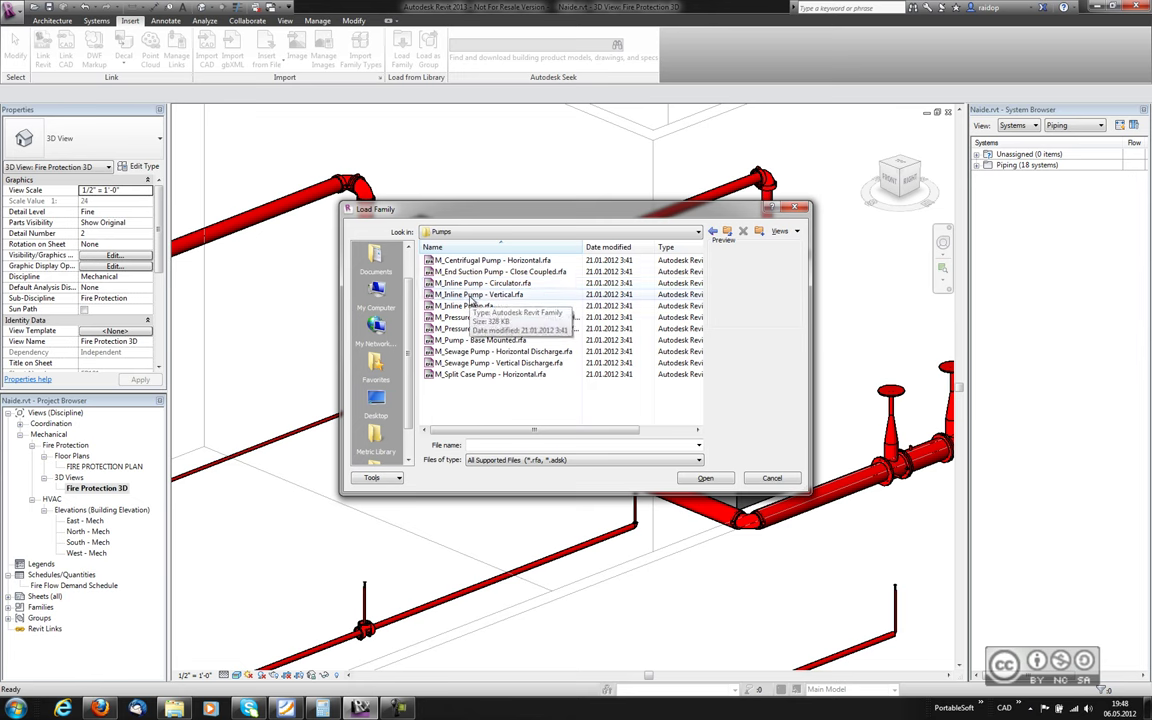
{"action": "double_click", "coordinate": [467, 303]}
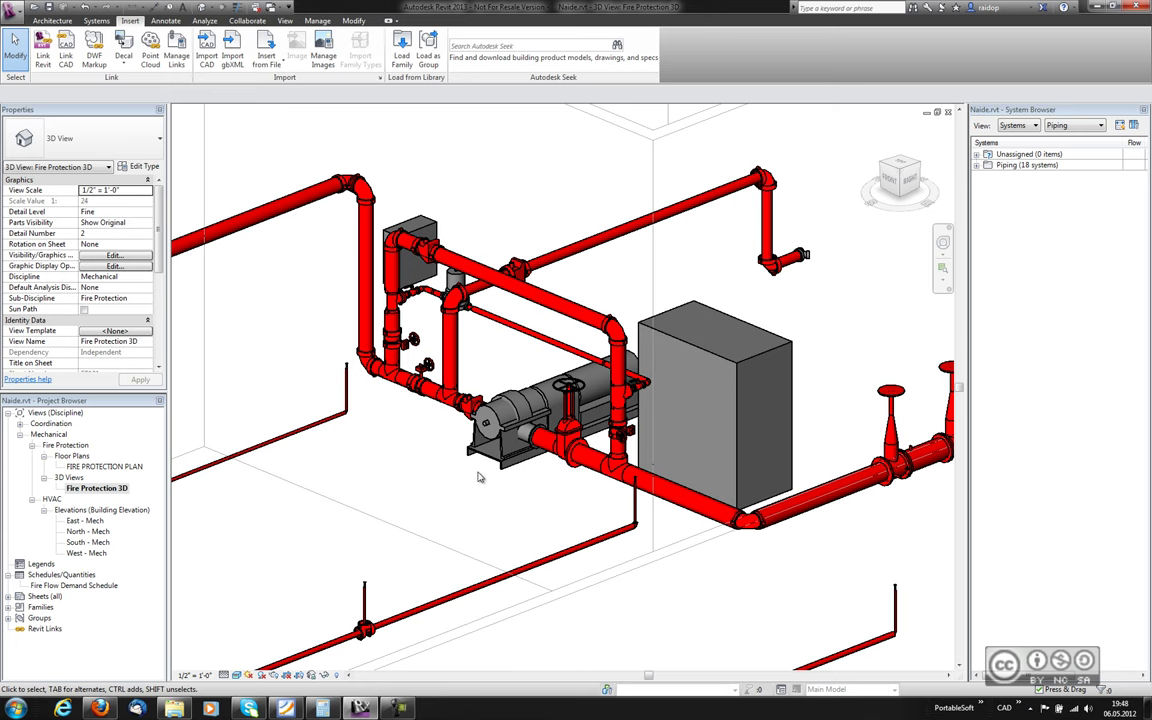
Group the pump-room pipes, pump and panel as 'Sprinklersüsteemi pumbasõlm'.
{"action": "scroll", "coordinate": [493, 487], "scroll_direction": "down", "scroll_amount": 1}
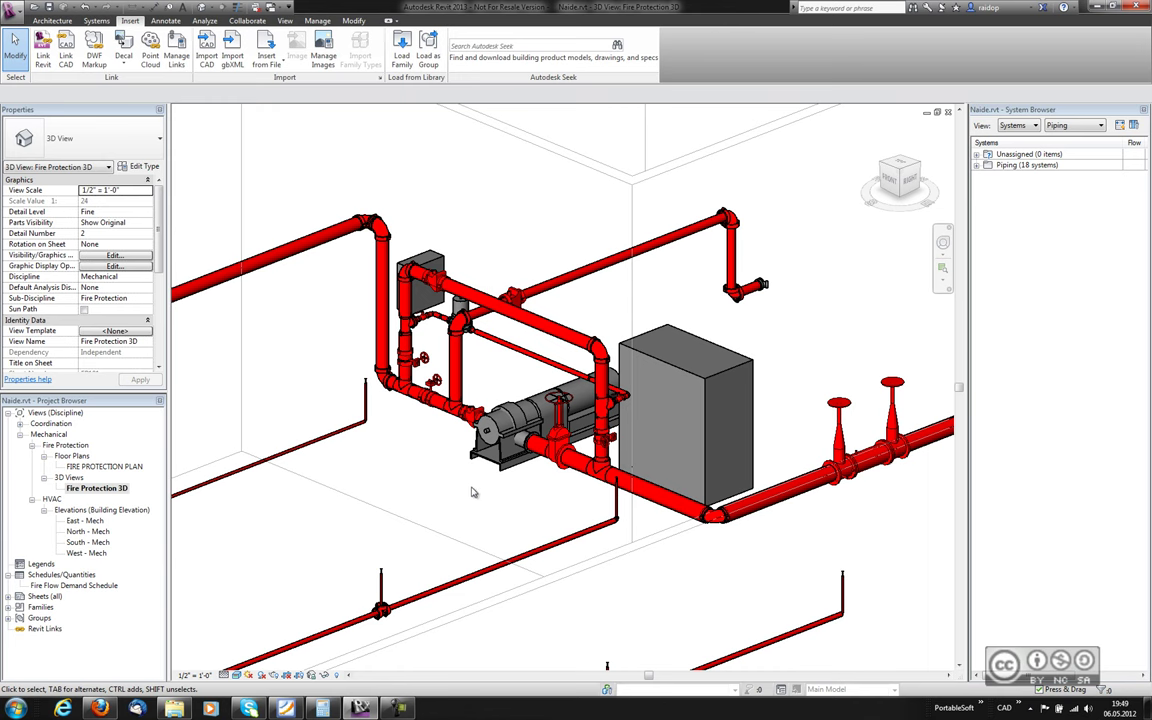
{"action": "mouse_move", "coordinate": [330, 143]}
{"action": "left_mouse_down"}
{"action": "mouse_move", "coordinate": [510, 320]}
{"action": "mouse_move", "coordinate": [463, 147]}
{"action": "left_mouse_up"}
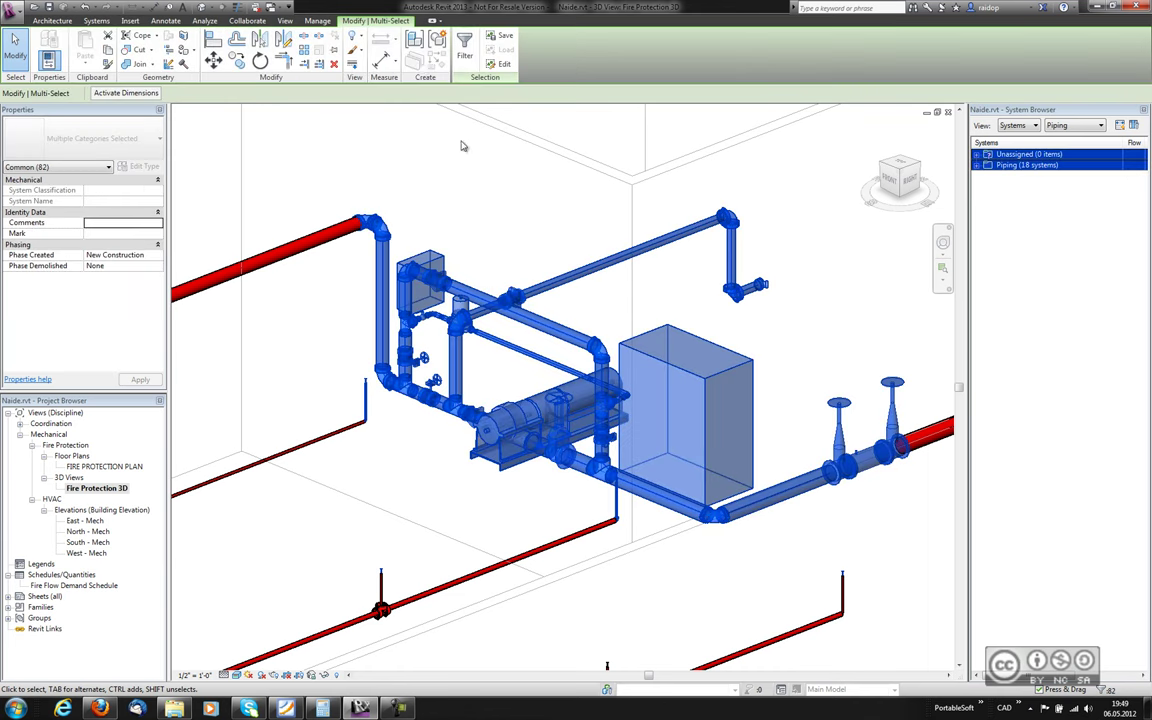
{"action": "left_click", "coordinate": [440, 42]}
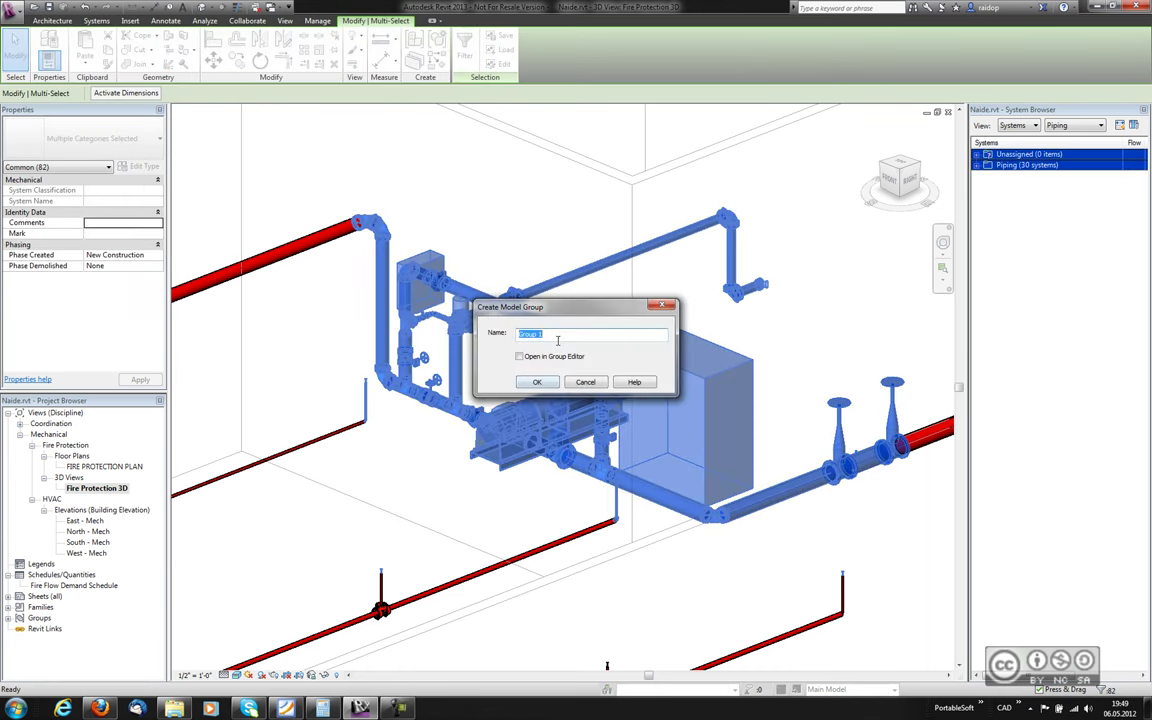
{"action": "type", "text": "Sp"}
{"action": "type", "text": "rinklersüsteemi pumbasõlm"}
{"action": "left_click", "coordinate": [537, 382]}
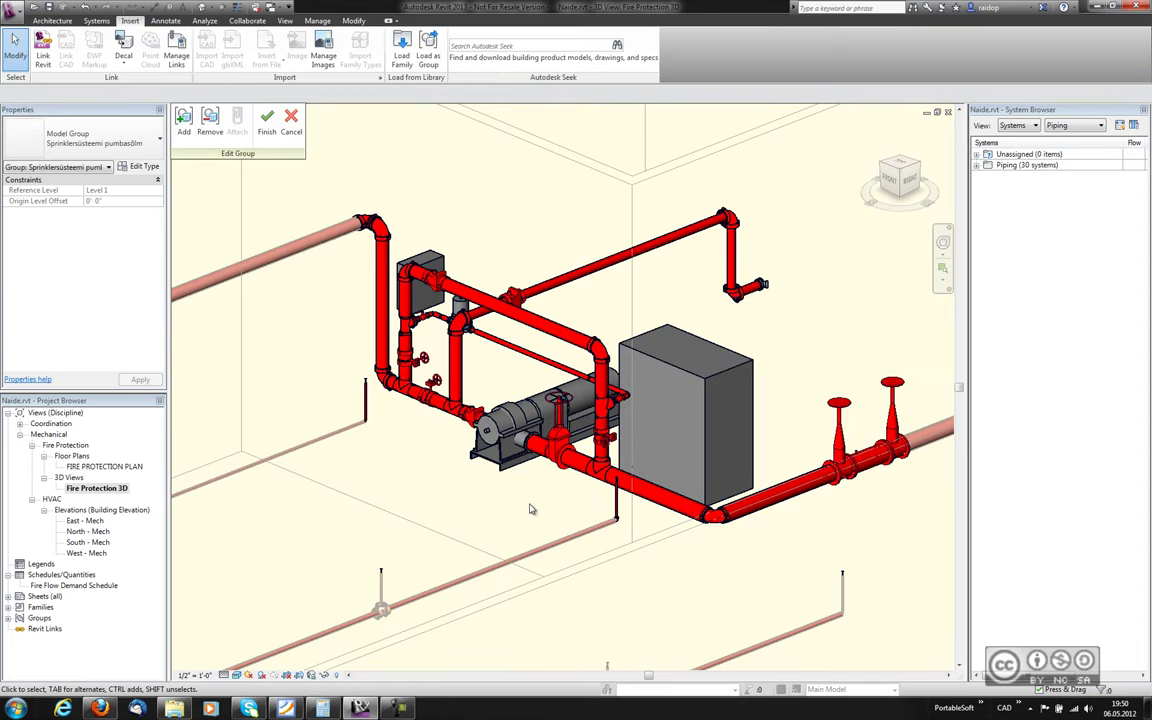
{"action": "left_click", "coordinate": [267, 121]}
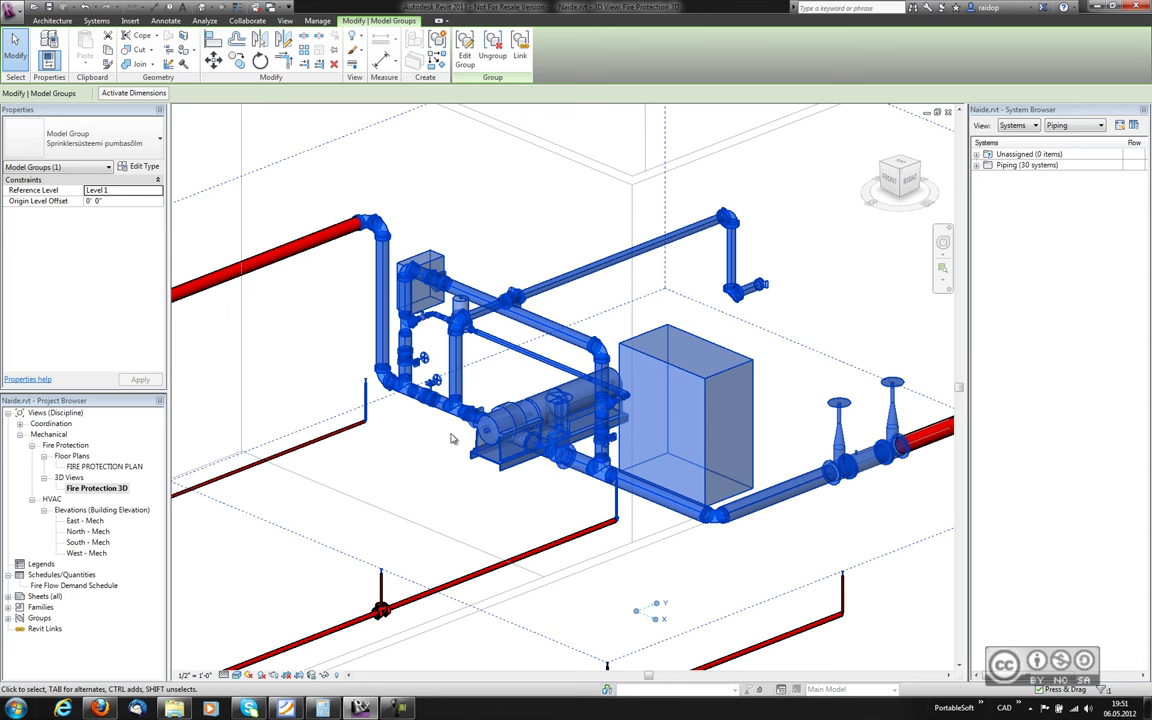
Save the Sprinklersüsteemi pumbasõlm group to the project folder as a separate file.
{"action": "left_click", "coordinate": [12, 10]}
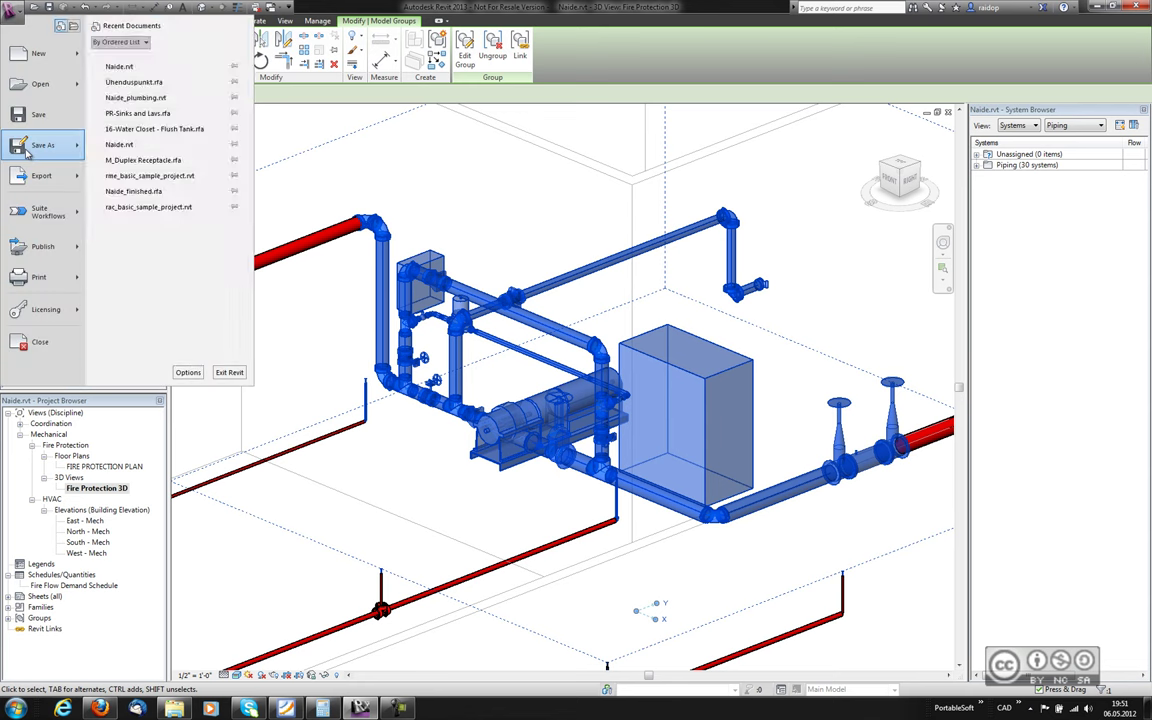
{"action": "left_click", "coordinate": [245, 167]}
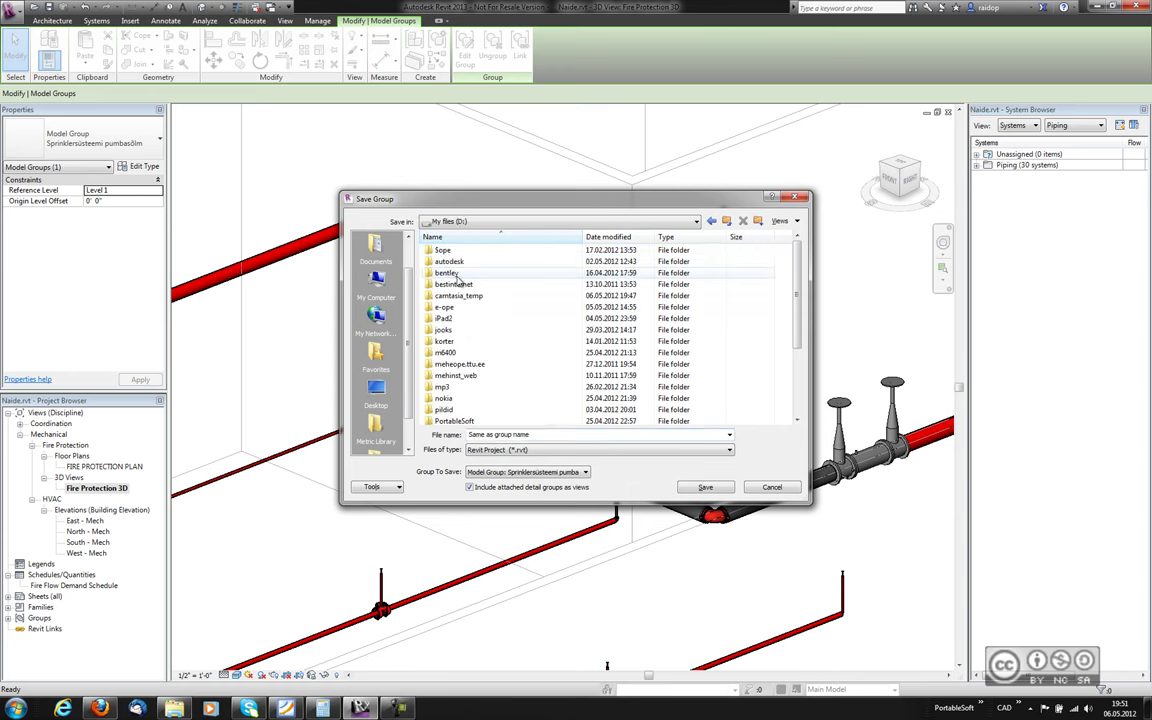
{"action": "left_click", "coordinate": [705, 487]}
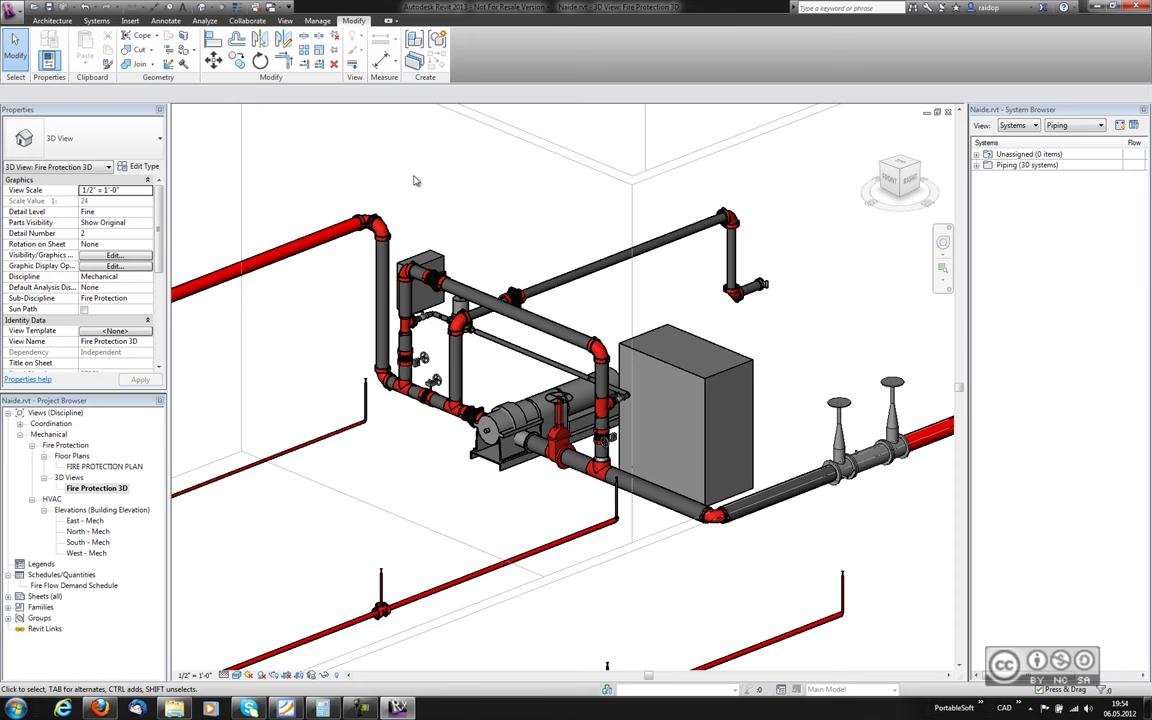
Choose Sprinklersüsteemi pumbasõlm.rvt to link with Manual - Base point positioning.
{"action": "scroll", "coordinate": [415, 180], "scroll_direction": "down", "scroll_amount": 5}
{"action": "left_click", "coordinate": [131, 21]}
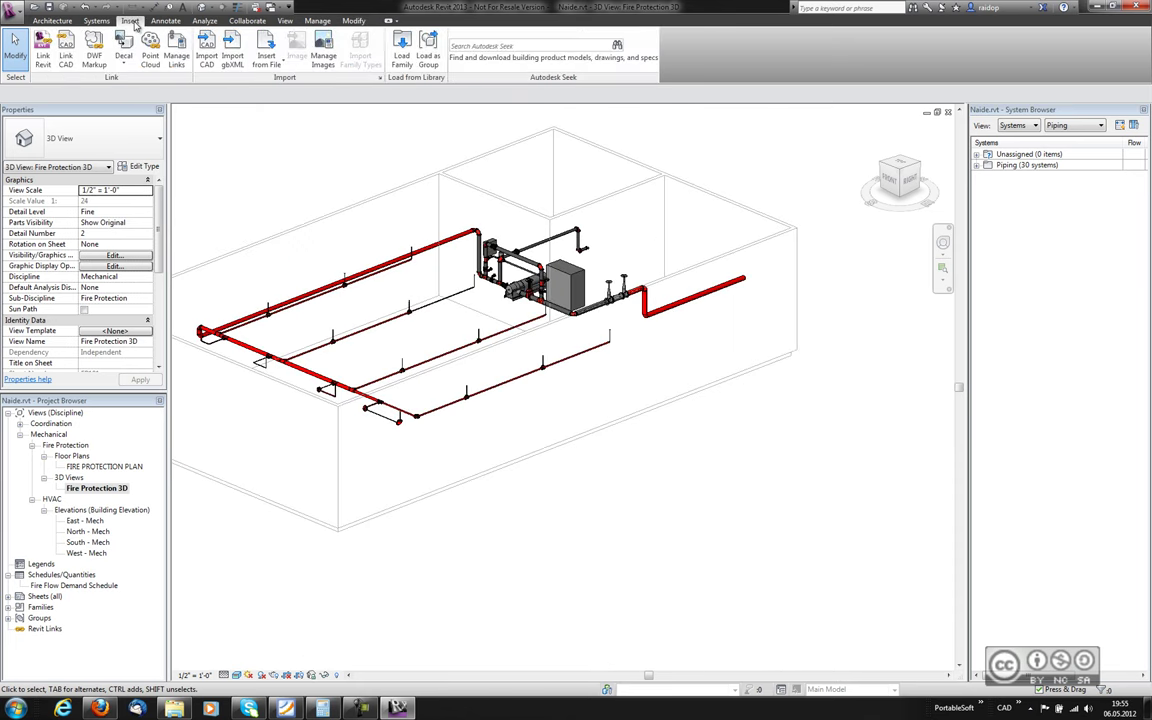
{"action": "left_click", "coordinate": [43, 50]}
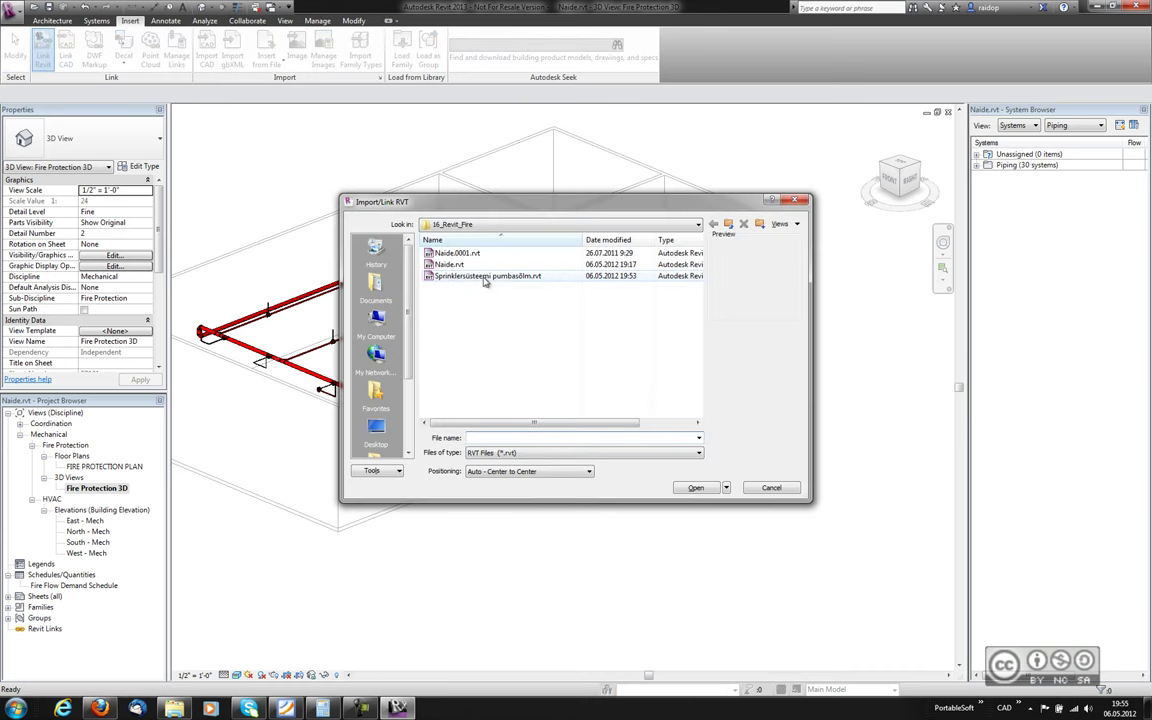
{"action": "left_click", "coordinate": [505, 279]}
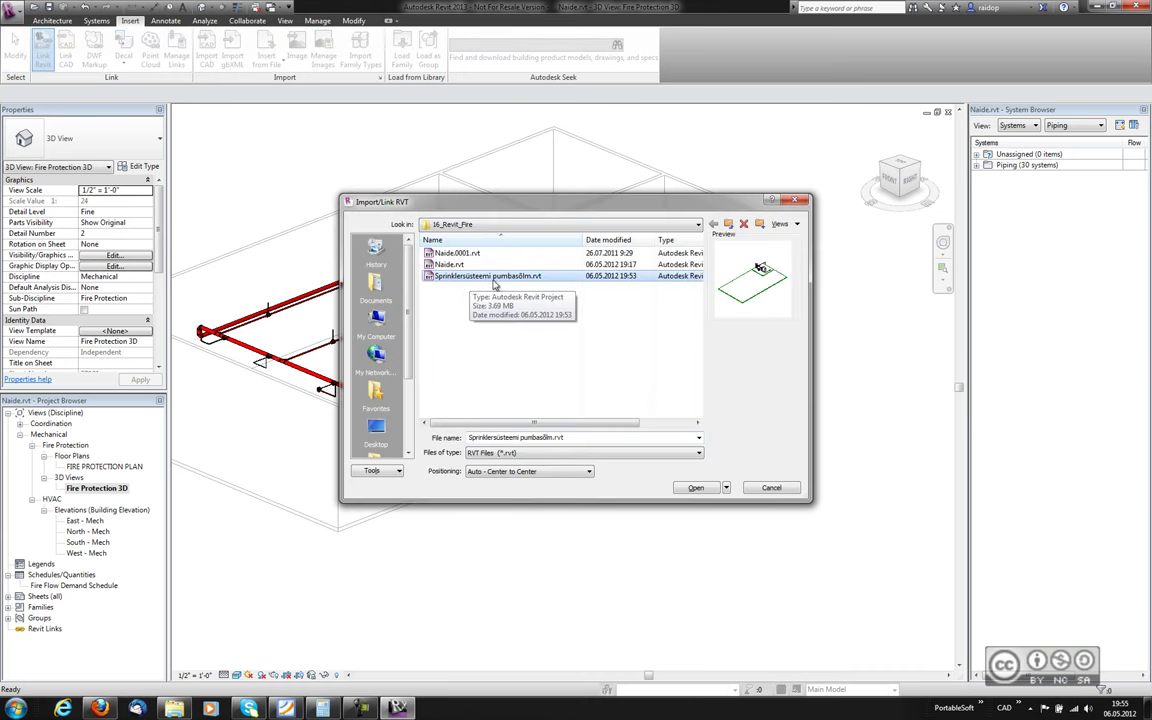
{"action": "left_click", "coordinate": [510, 471]}
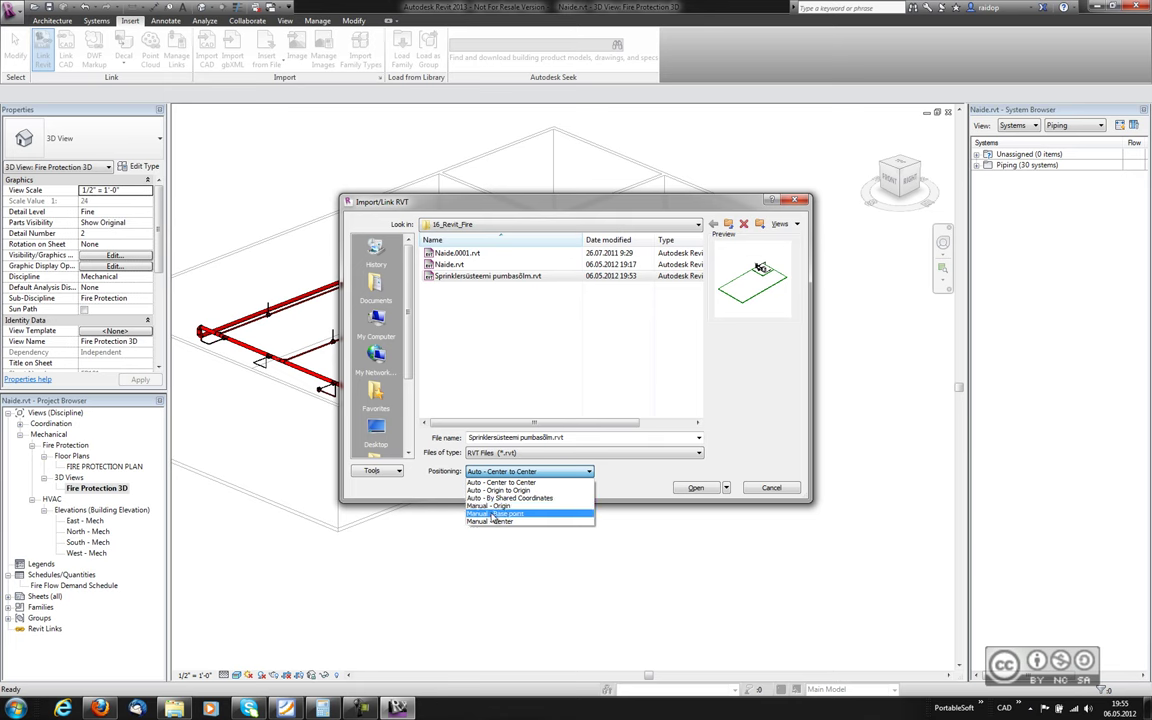
{"action": "left_click", "coordinate": [495, 513]}
Place the linked pump-room model beside the building, then open the 6 Inch Fire Riser family.
{"action": "left_click", "coordinate": [694, 487]}
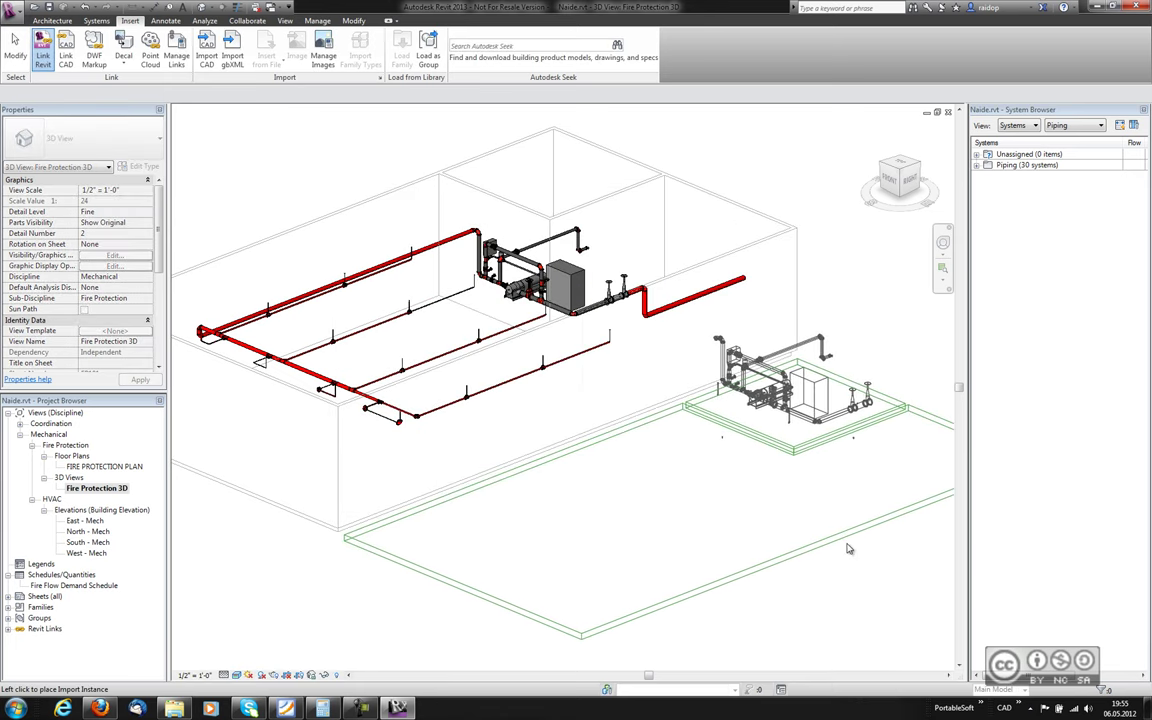
{"action": "left_click", "coordinate": [815, 345]}
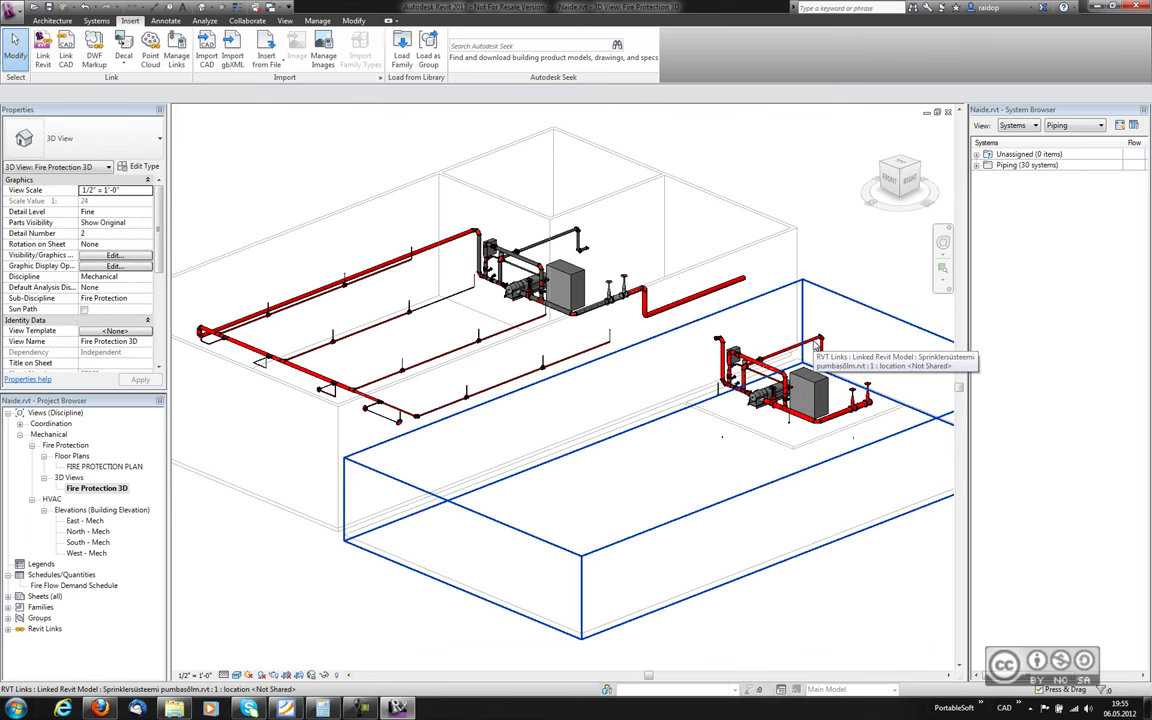
{"action": "key", "text": "Escape"}
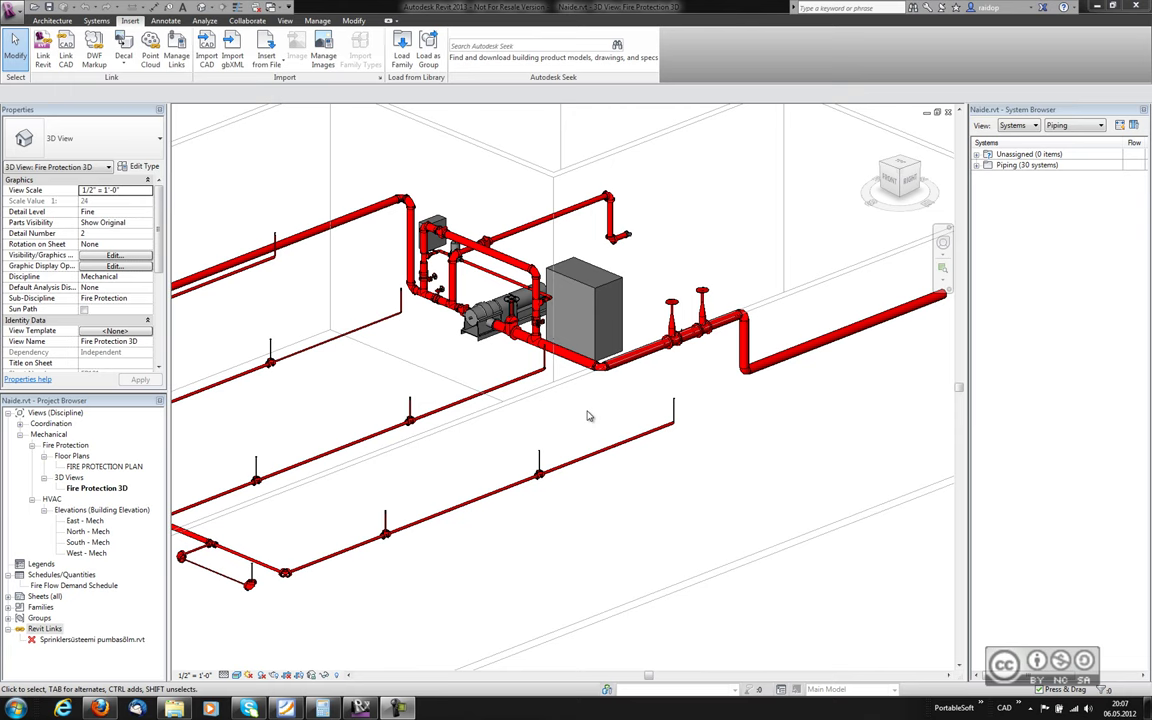
{"action": "double_click", "coordinate": [440, 242]}
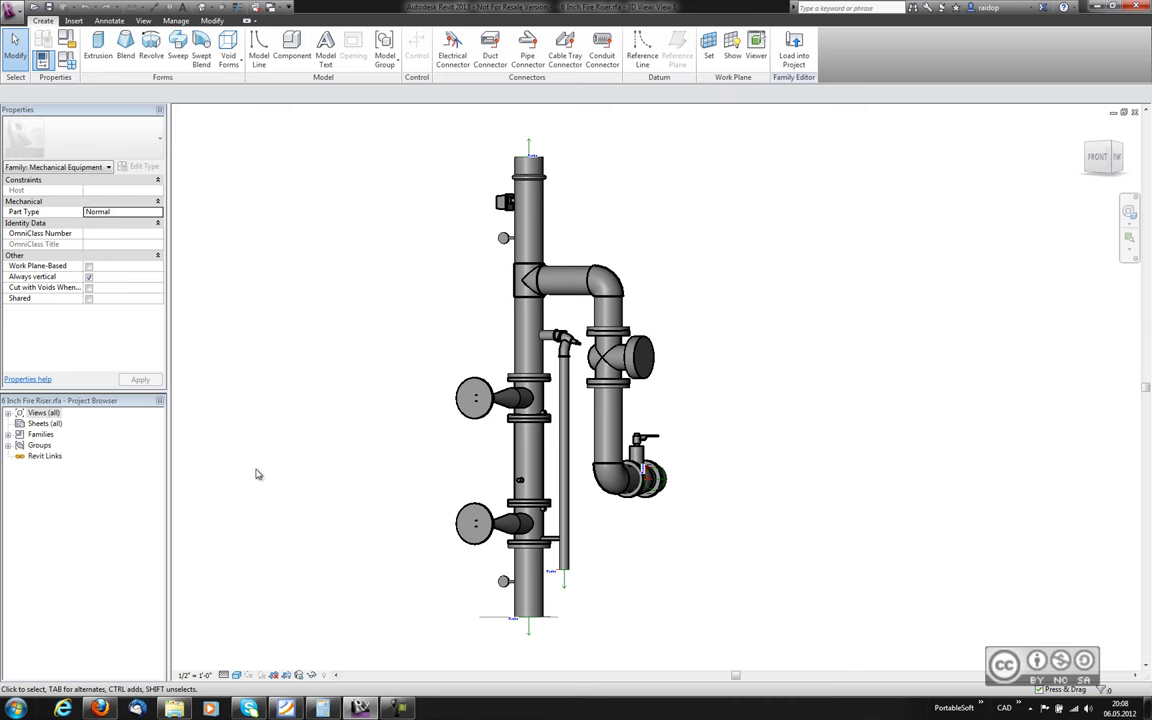
Inspect the riser's Pipe Fittings families and double check valve, orbit to an angled view, and select the drain sweep.
{"action": "left_click", "coordinate": [8, 434]}
{"action": "left_click", "coordinate": [20, 466]}
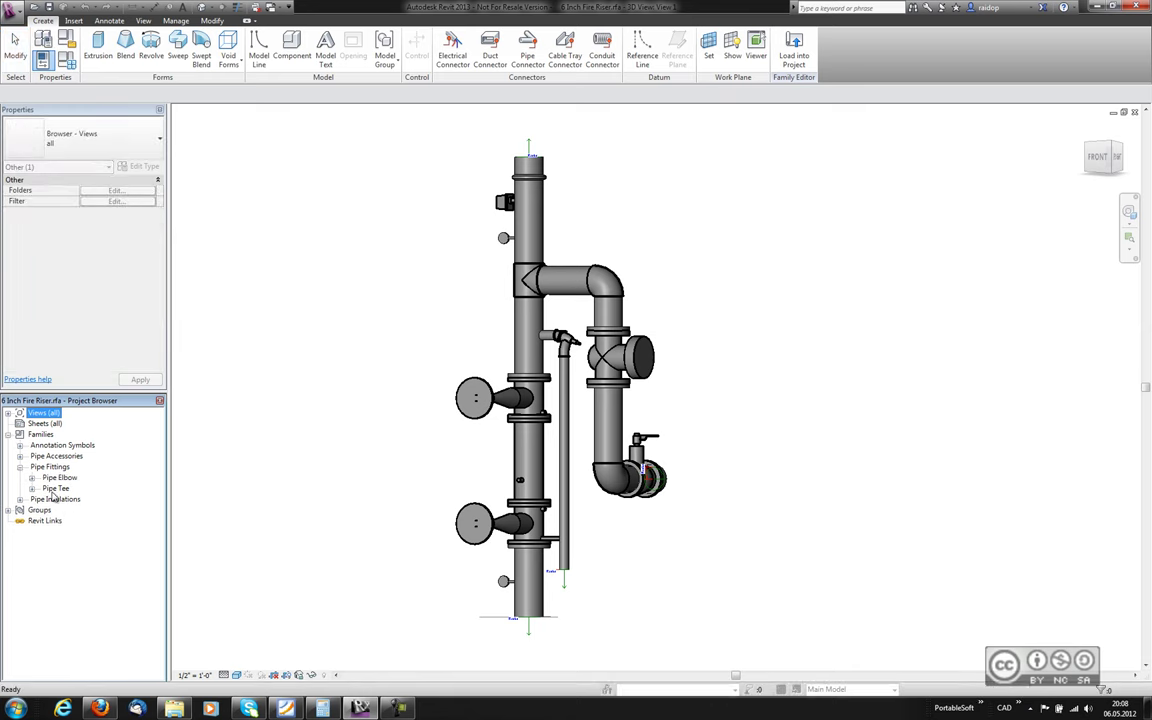
{"action": "left_click", "coordinate": [562, 415]}
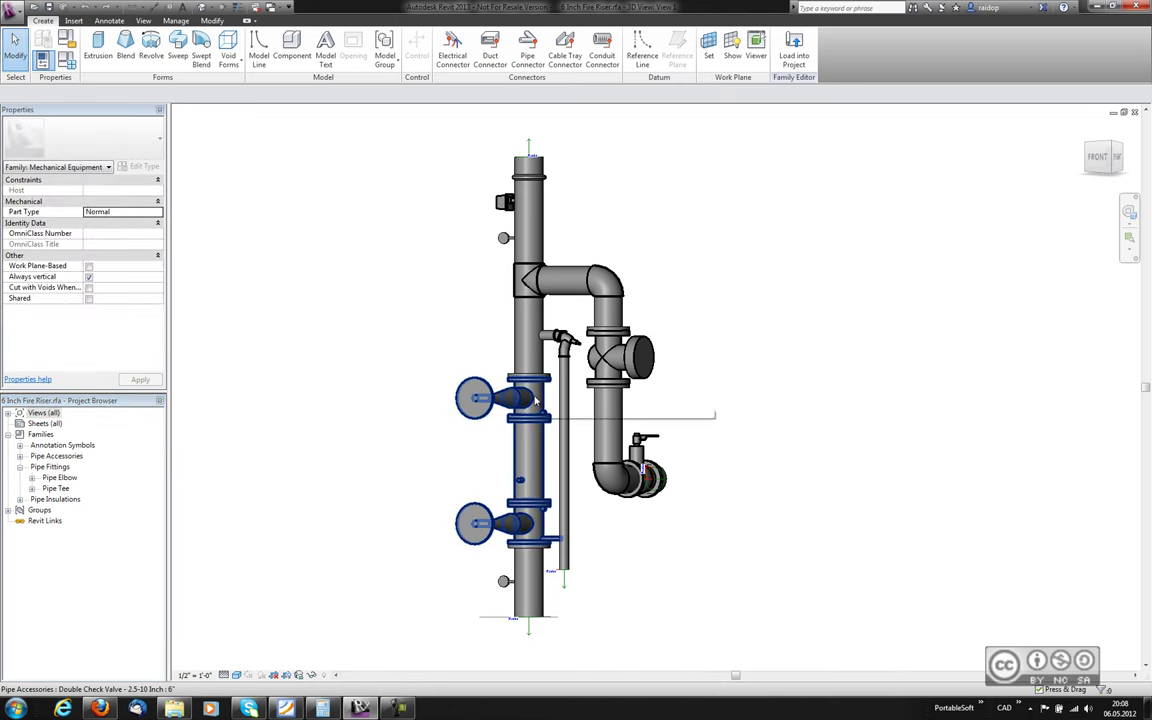
{"action": "middle_click_drag", "start_coordinate": [535, 400], "coordinate": [675, 260], "text": "shift"}
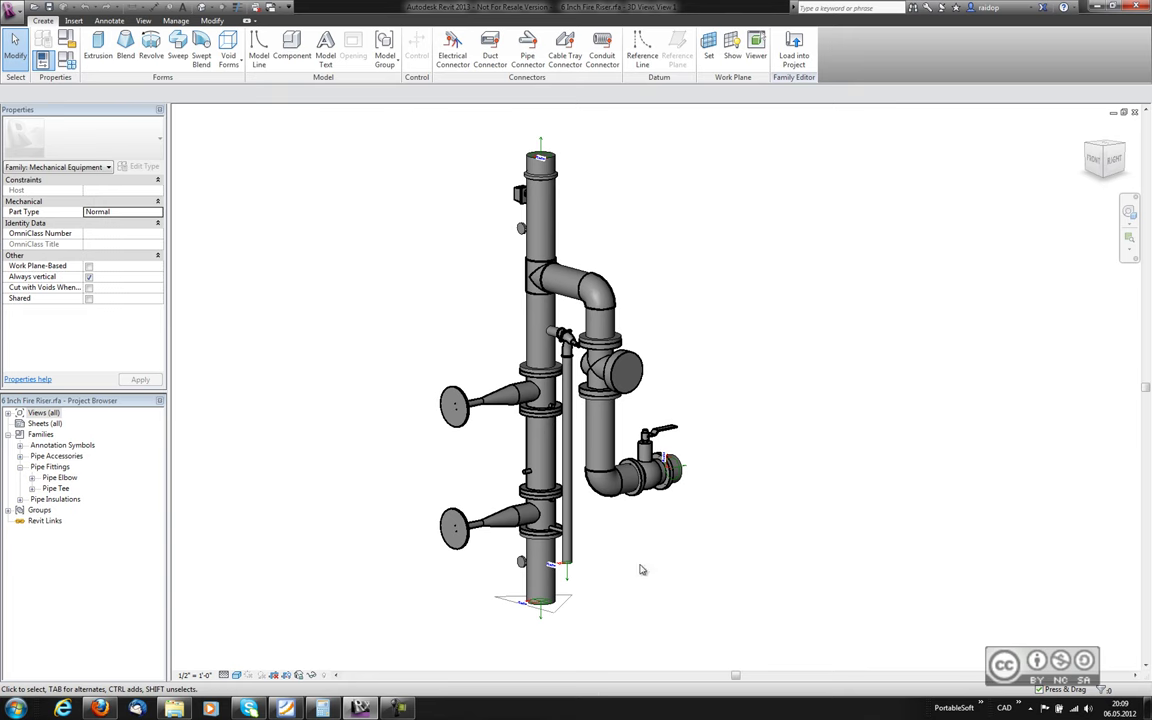
{"action": "left_click", "coordinate": [570, 548]}
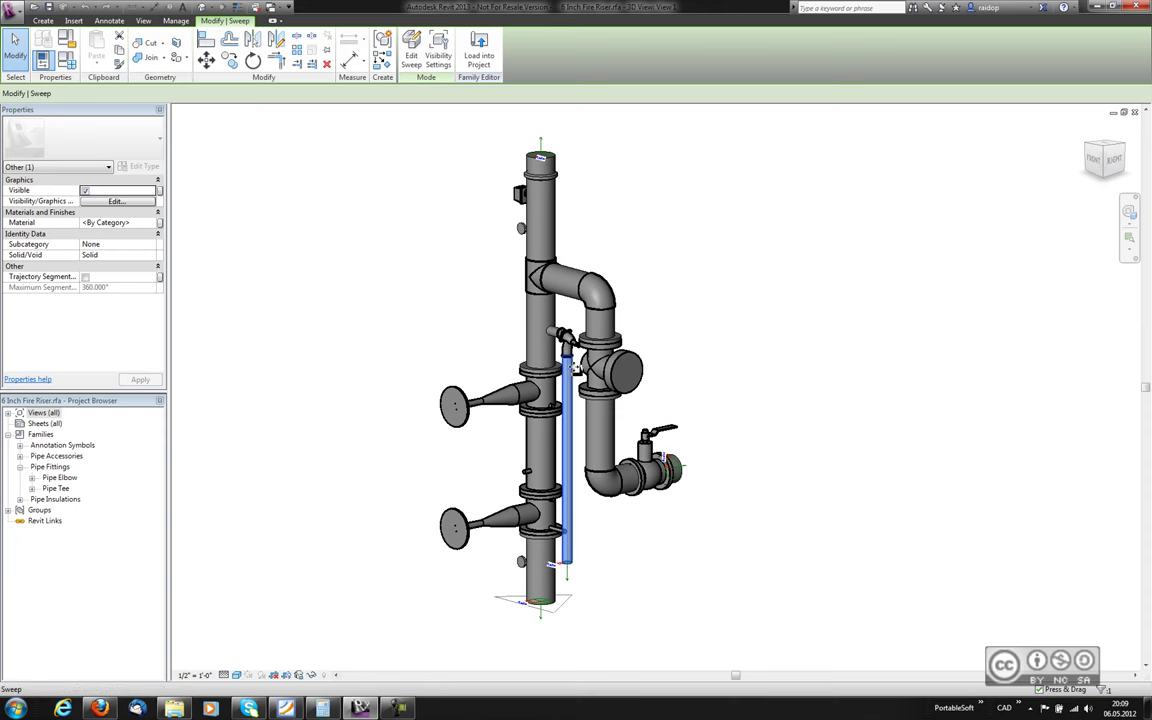
Zoom in on the riser base and select the connector at the drain sweep's lower end.
{"action": "scroll", "coordinate": [557, 611], "scroll_direction": "up", "scroll_amount": 1}
{"action": "scroll", "coordinate": [557, 611], "scroll_direction": "up", "scroll_amount": 2}
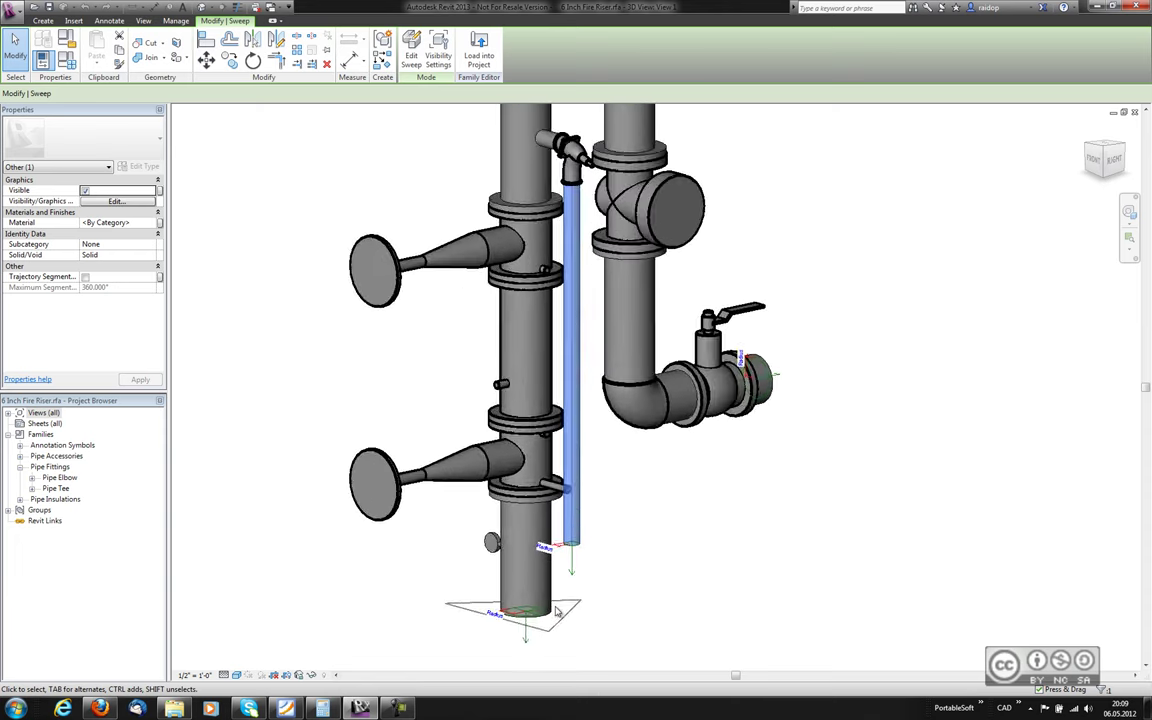
{"action": "scroll", "coordinate": [557, 611], "scroll_direction": "up", "scroll_amount": 2}
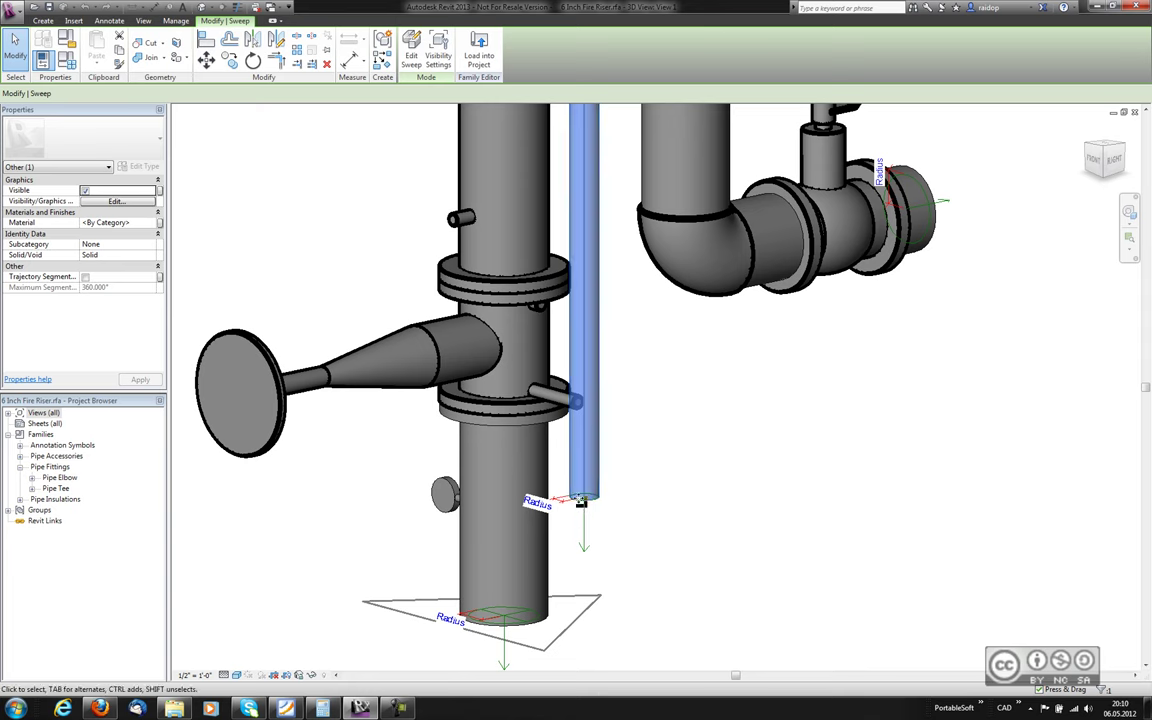
{"action": "left_click", "coordinate": [589, 500]}
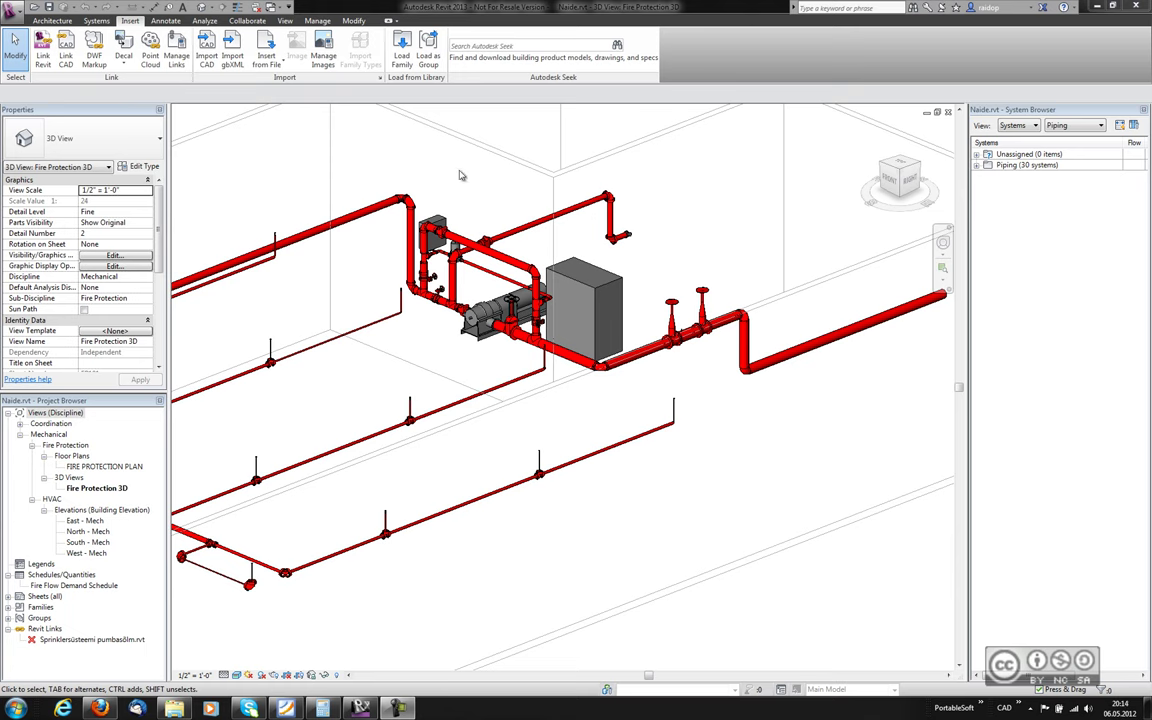
{"action": "left_click", "coordinate": [402, 55]}
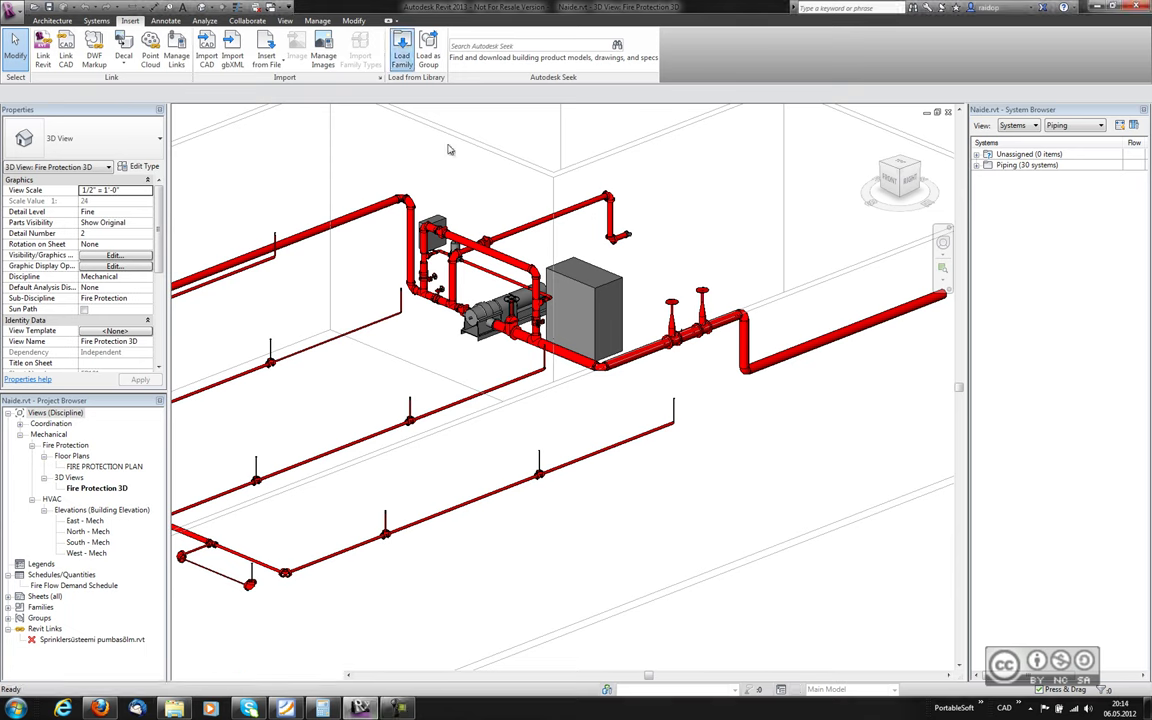
{"action": "double_click", "coordinate": [450, 295]}
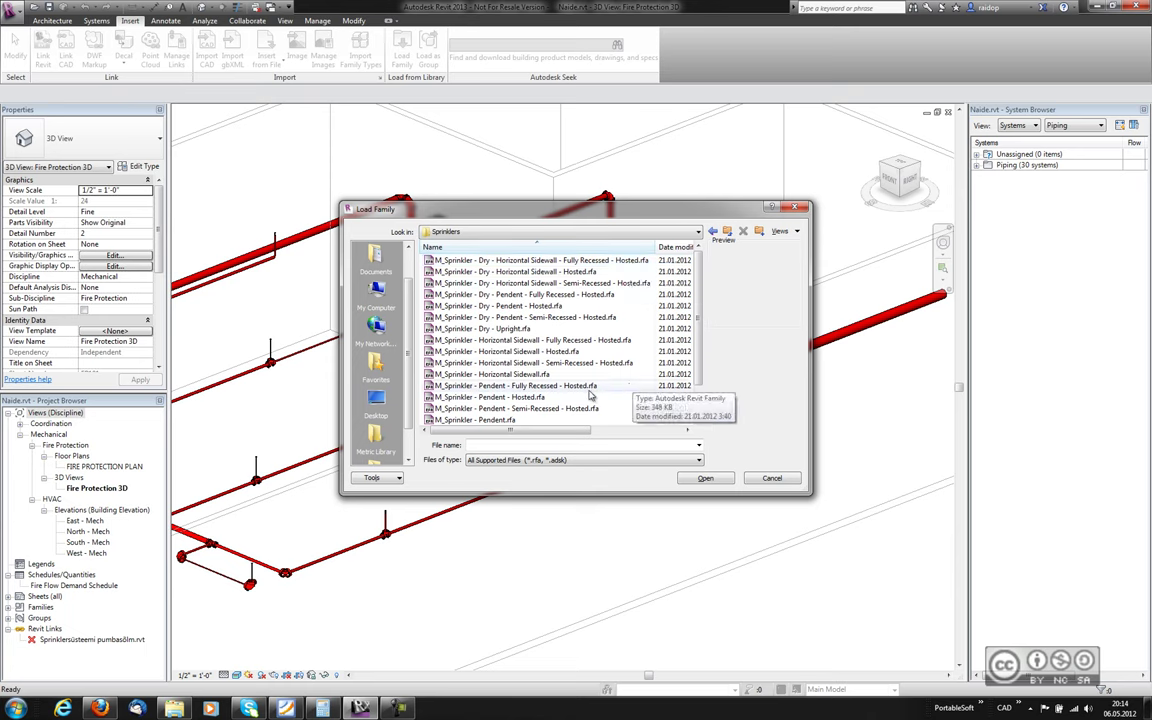
{"action": "scroll", "coordinate": [650, 400], "scroll_direction": "down", "scroll_amount": 1}
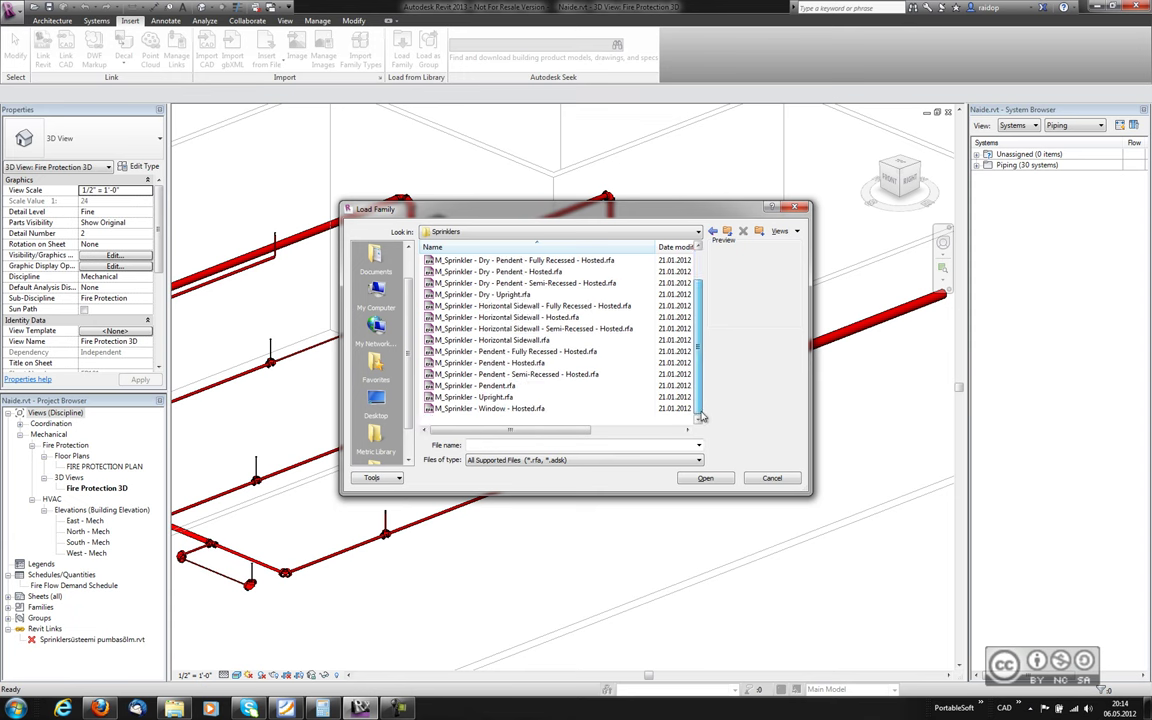
{"action": "key", "text": "Escape"}
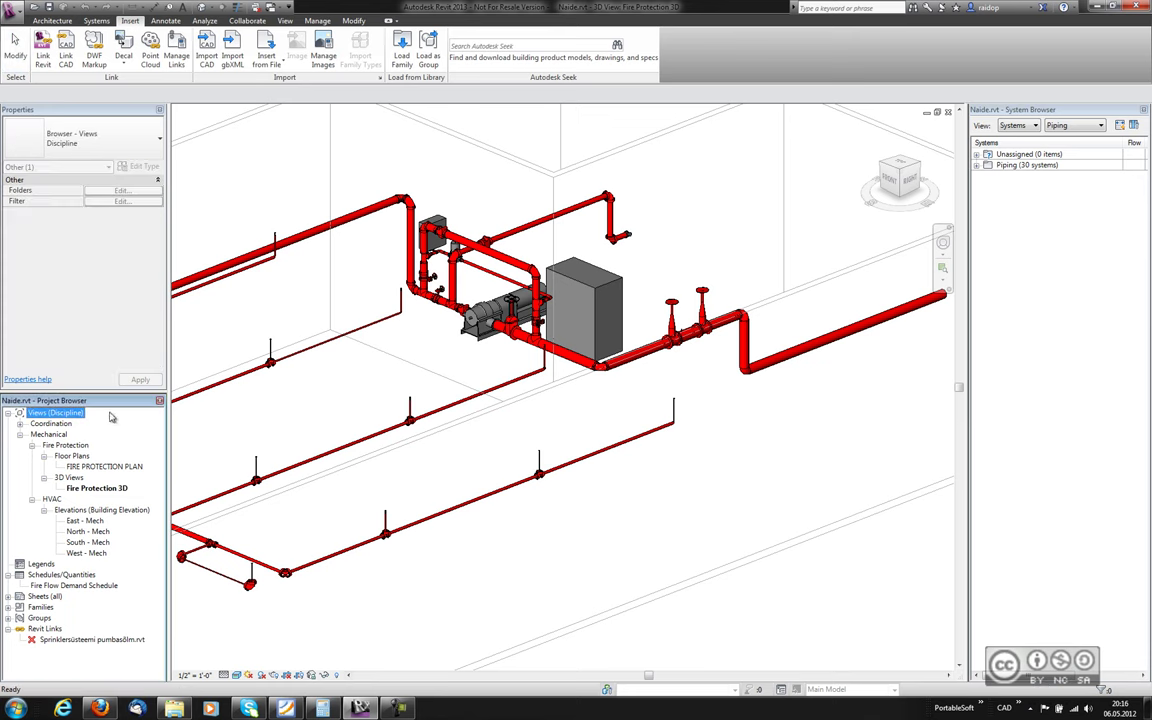
Expand Families and Piping Systems in the Project Browser to list the piping system types.
{"action": "left_click", "coordinate": [8, 607]}
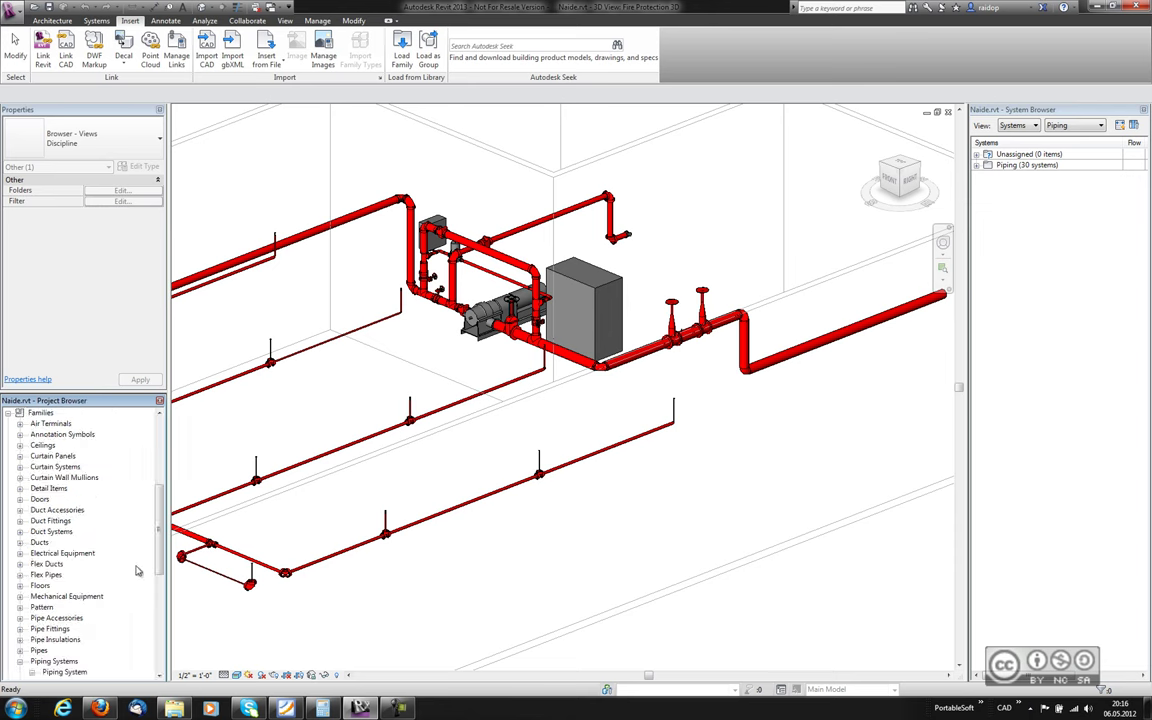
{"action": "left_click", "coordinate": [31, 672]}
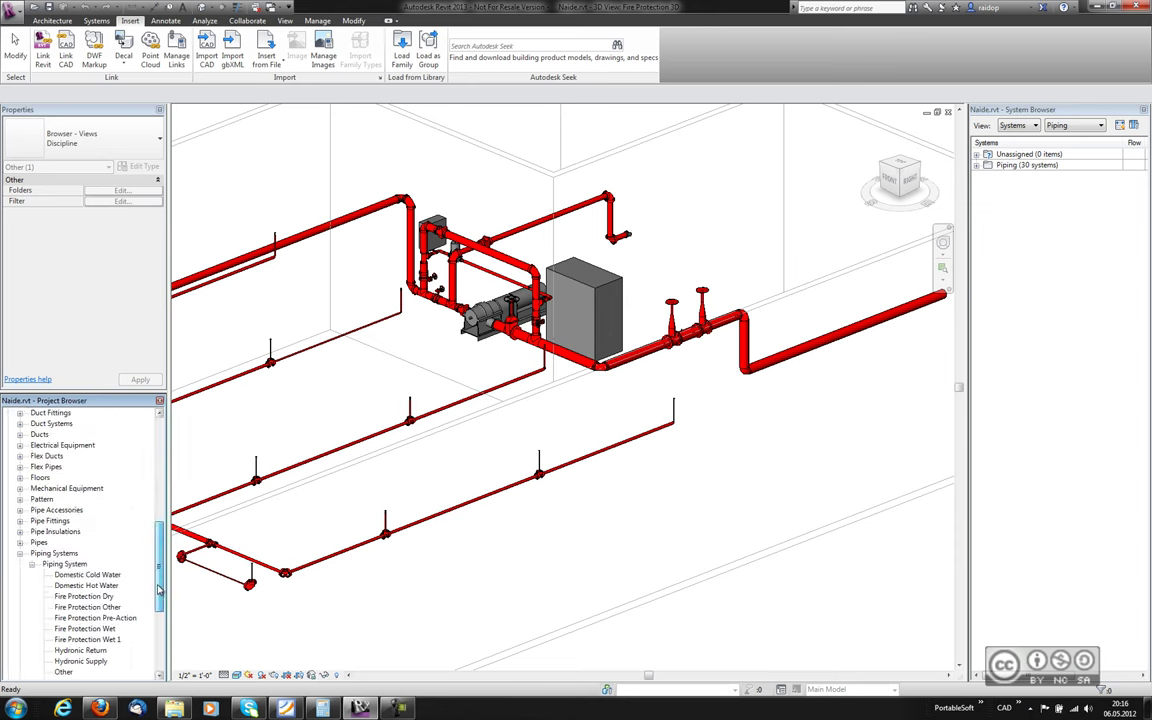
{"action": "scroll", "coordinate": [104, 558], "scroll_direction": "down", "scroll_amount": 3}
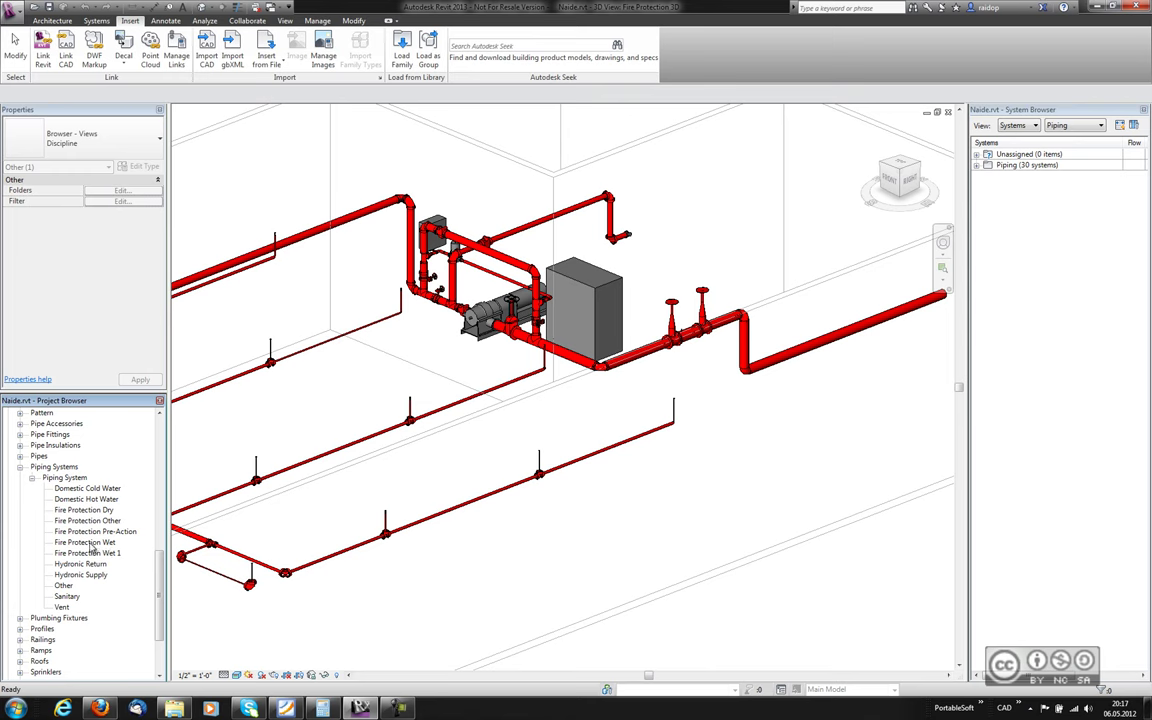
Select Fire Protection Wet, Dry, Pre-Action and Other in turn to read their properties.
{"action": "left_click", "coordinate": [93, 543]}
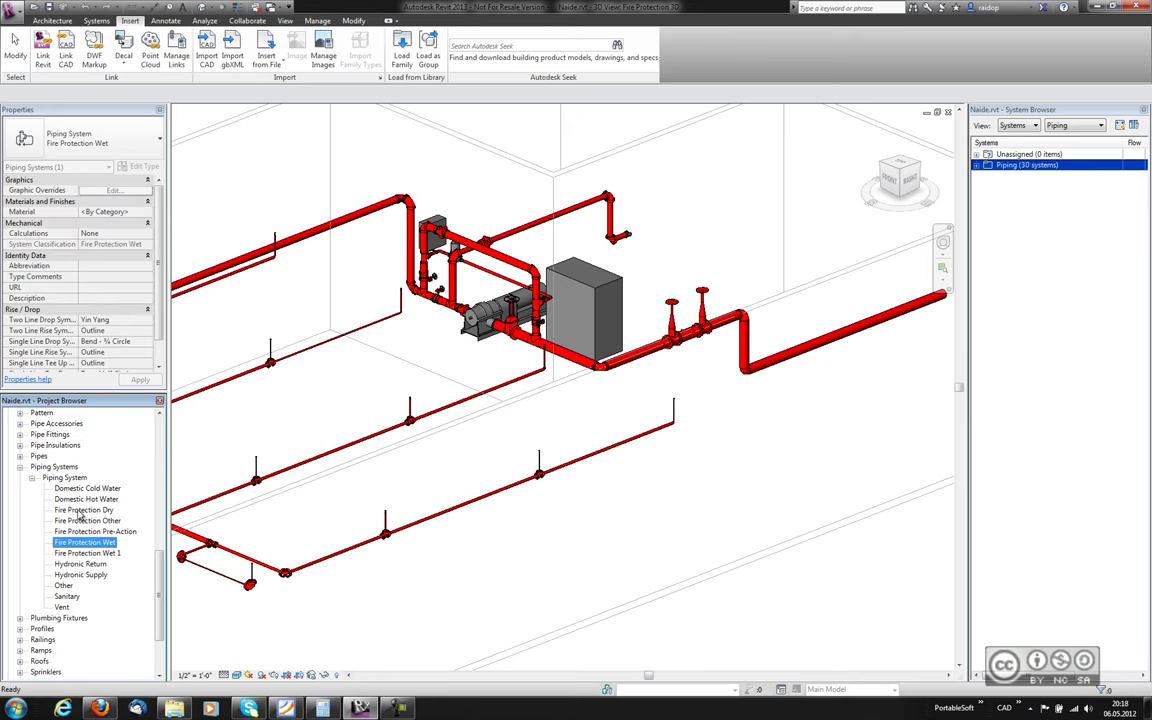
{"action": "left_click", "coordinate": [88, 511]}
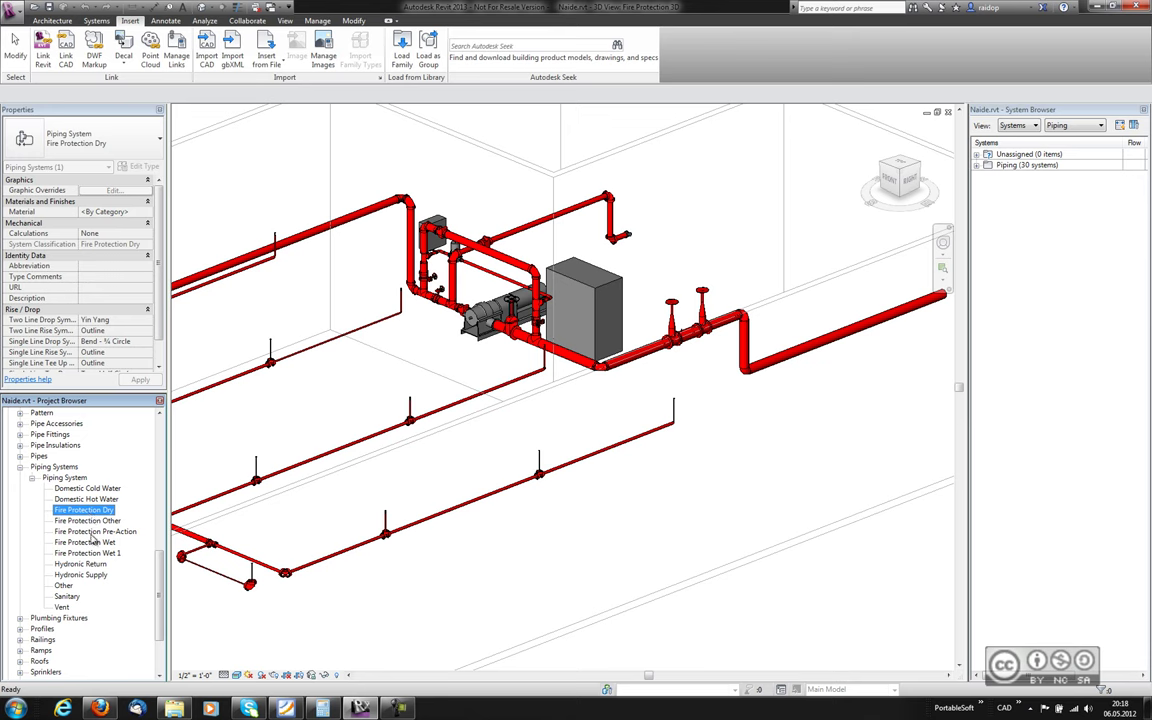
{"action": "left_click", "coordinate": [93, 532]}
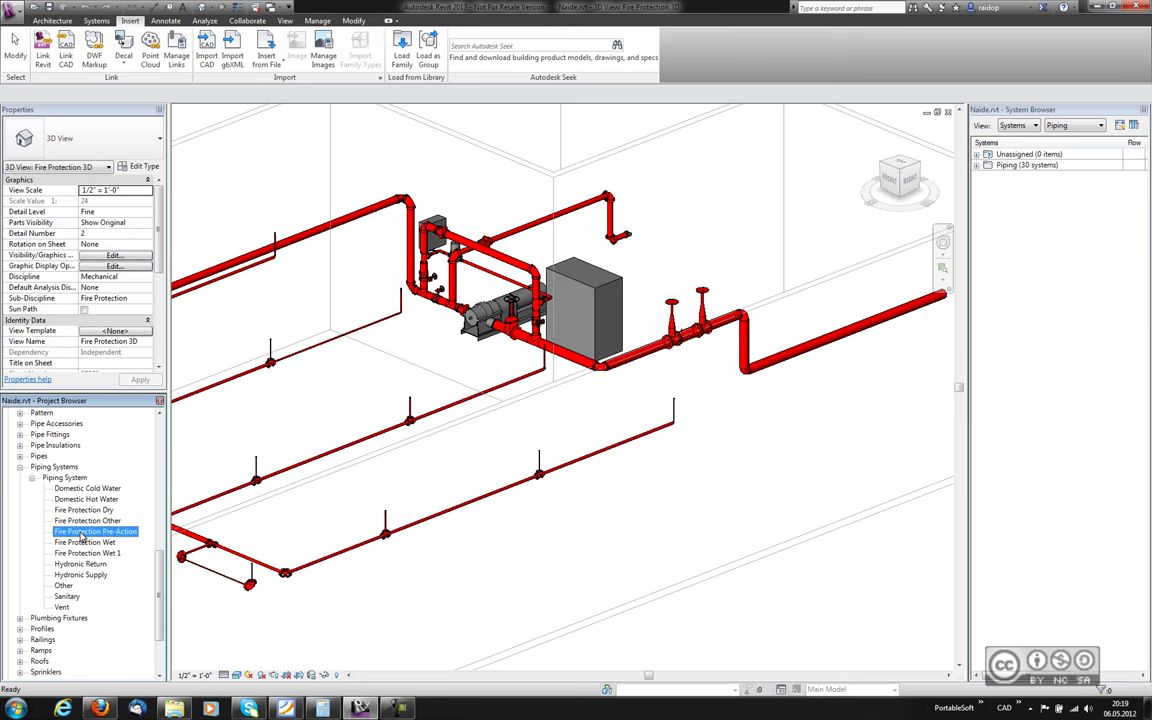
{"action": "left_click", "coordinate": [84, 521]}
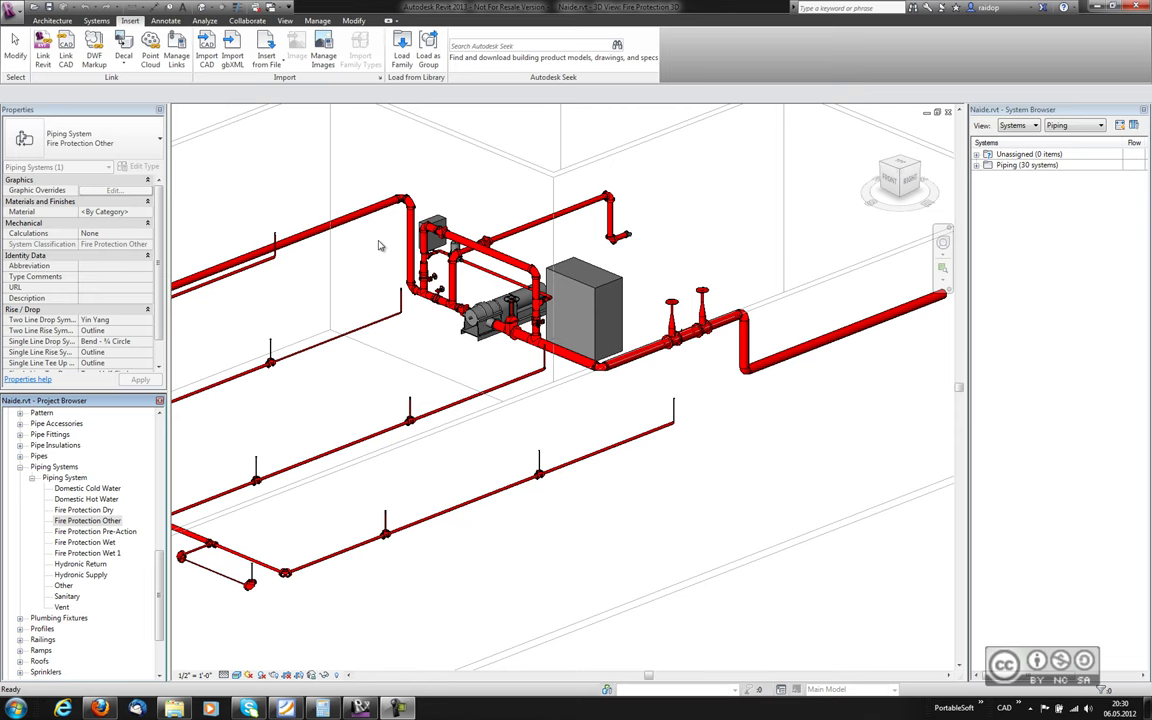
In Firefox, open the Victaulic V3408 pendent sprinkler page and show its CAD Files downloads.
{"action": "key", "text": "alt+Tab"}
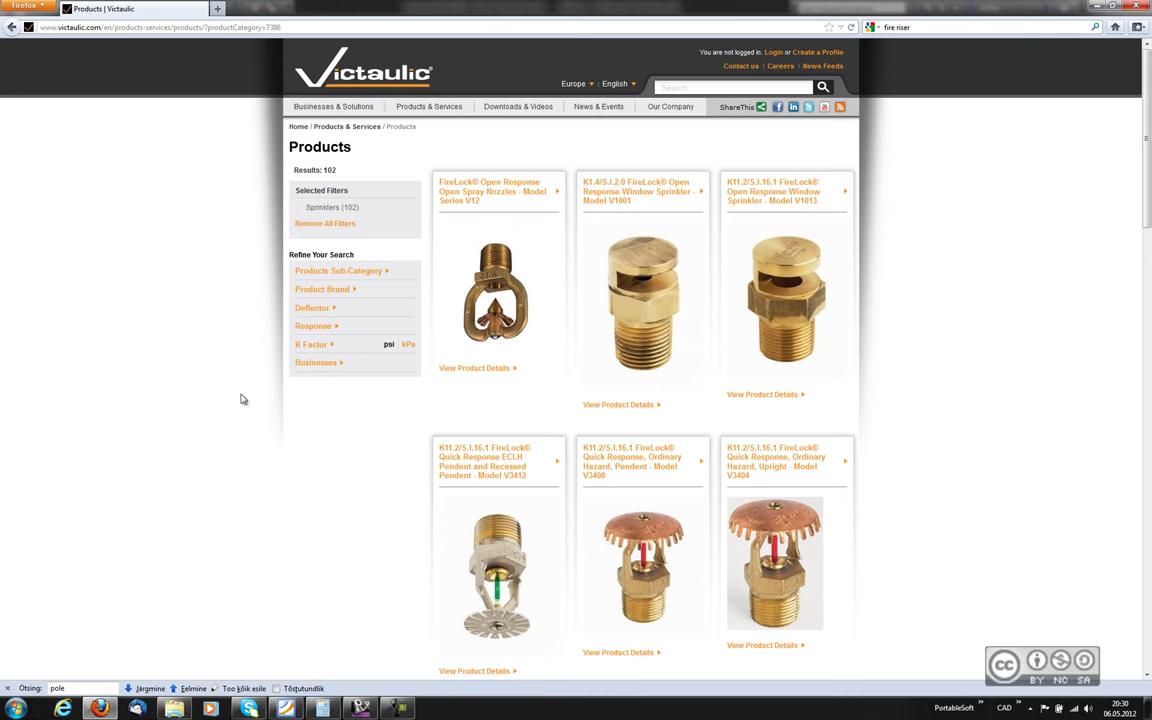
{"action": "left_click", "coordinate": [686, 571]}
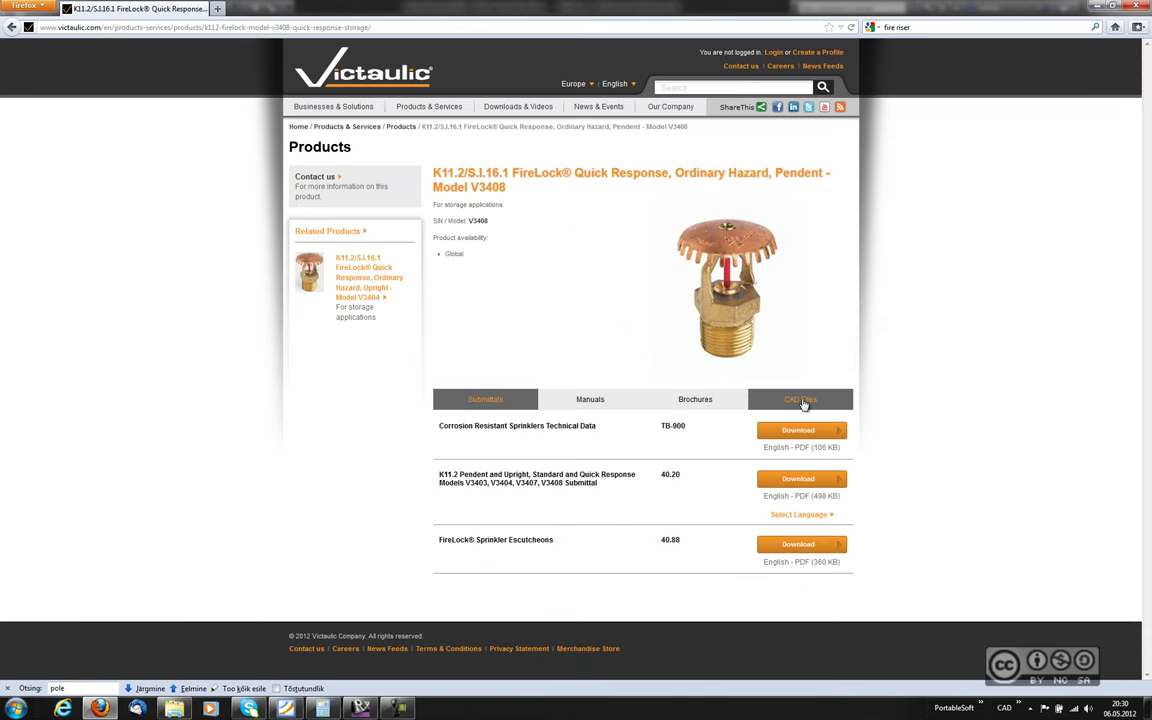
{"action": "left_click", "coordinate": [803, 403]}
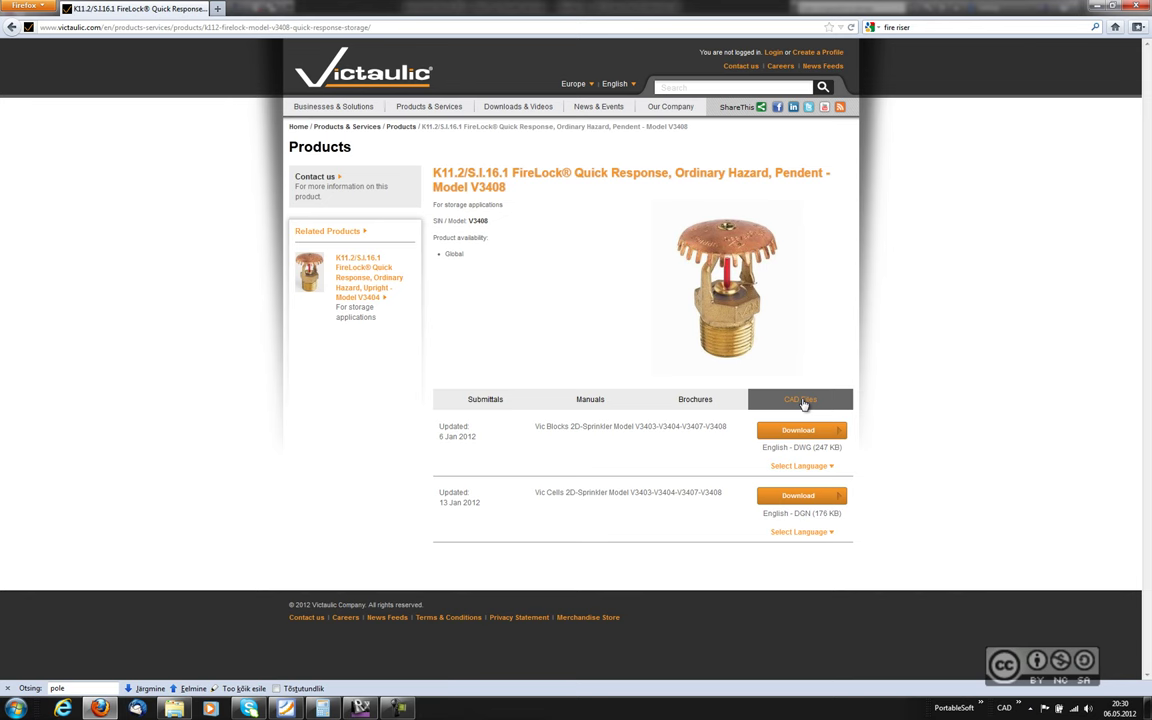